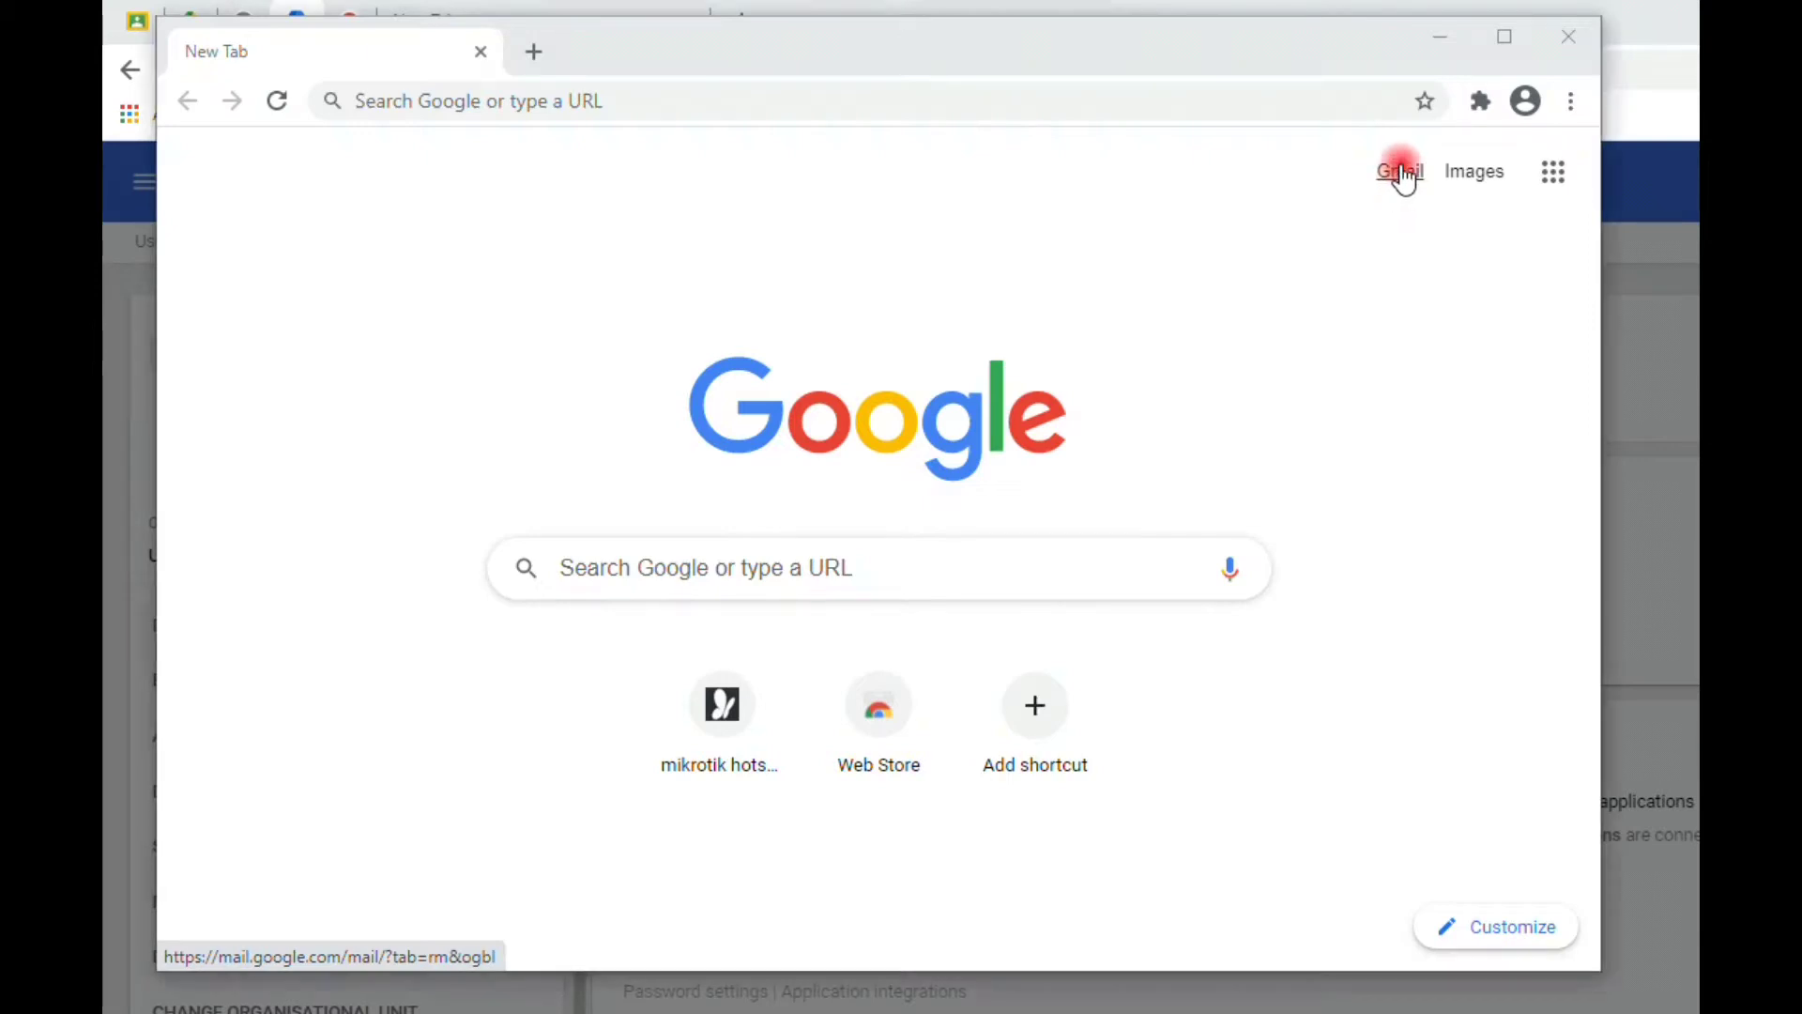
# - Open Gmail from the link at the top right of Chrome's New Tab page
pyautogui.click(1398, 177)
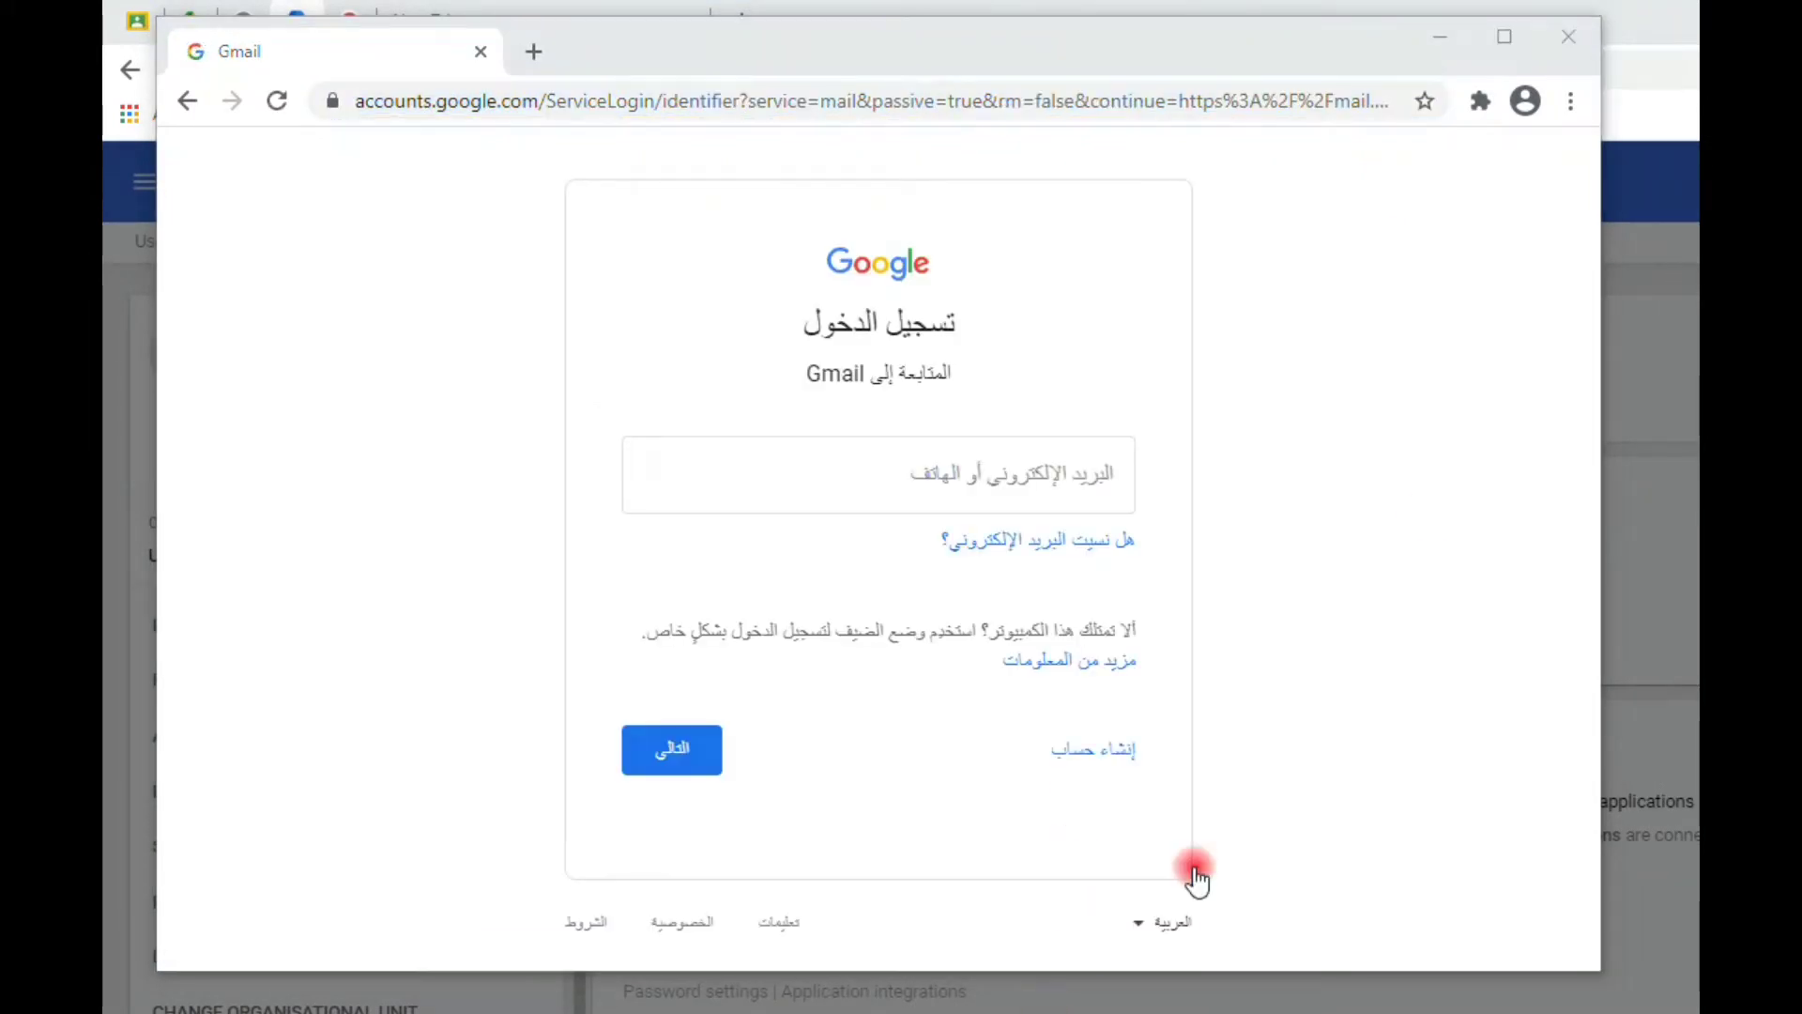
# - Enter the student account's e-mail address in the Email or phone field
pyautogui.click(949, 482)
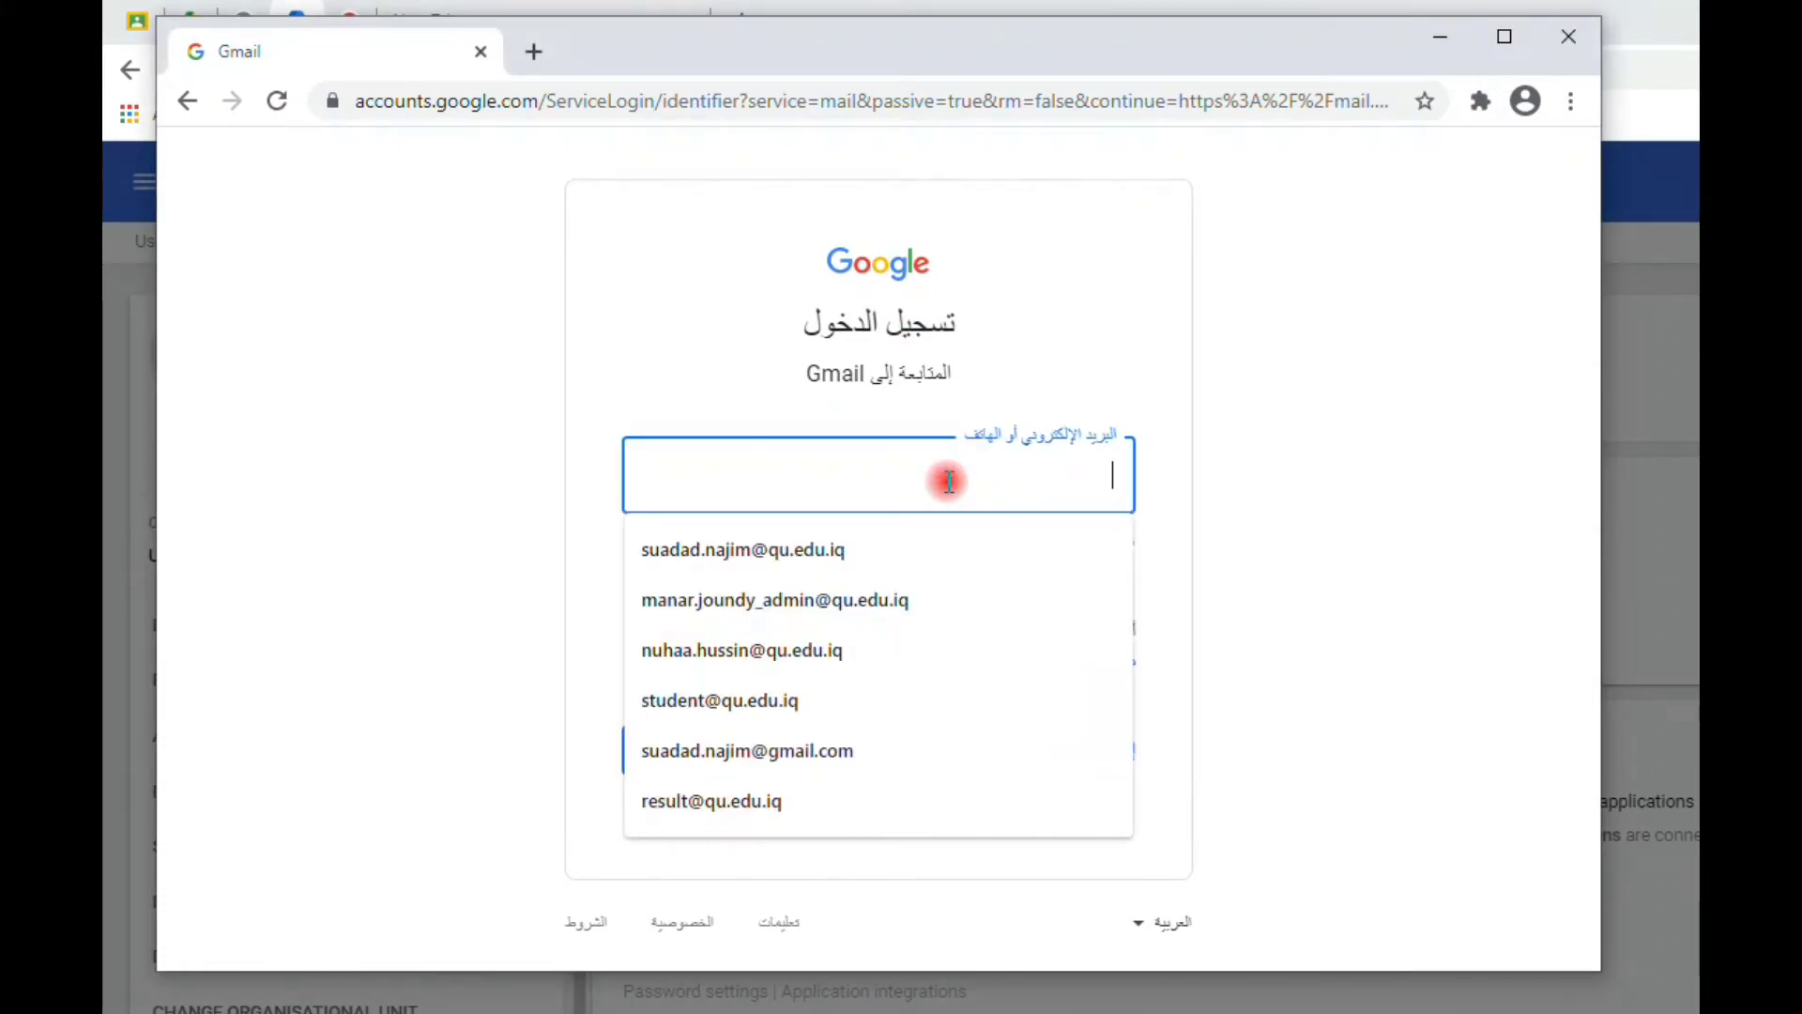
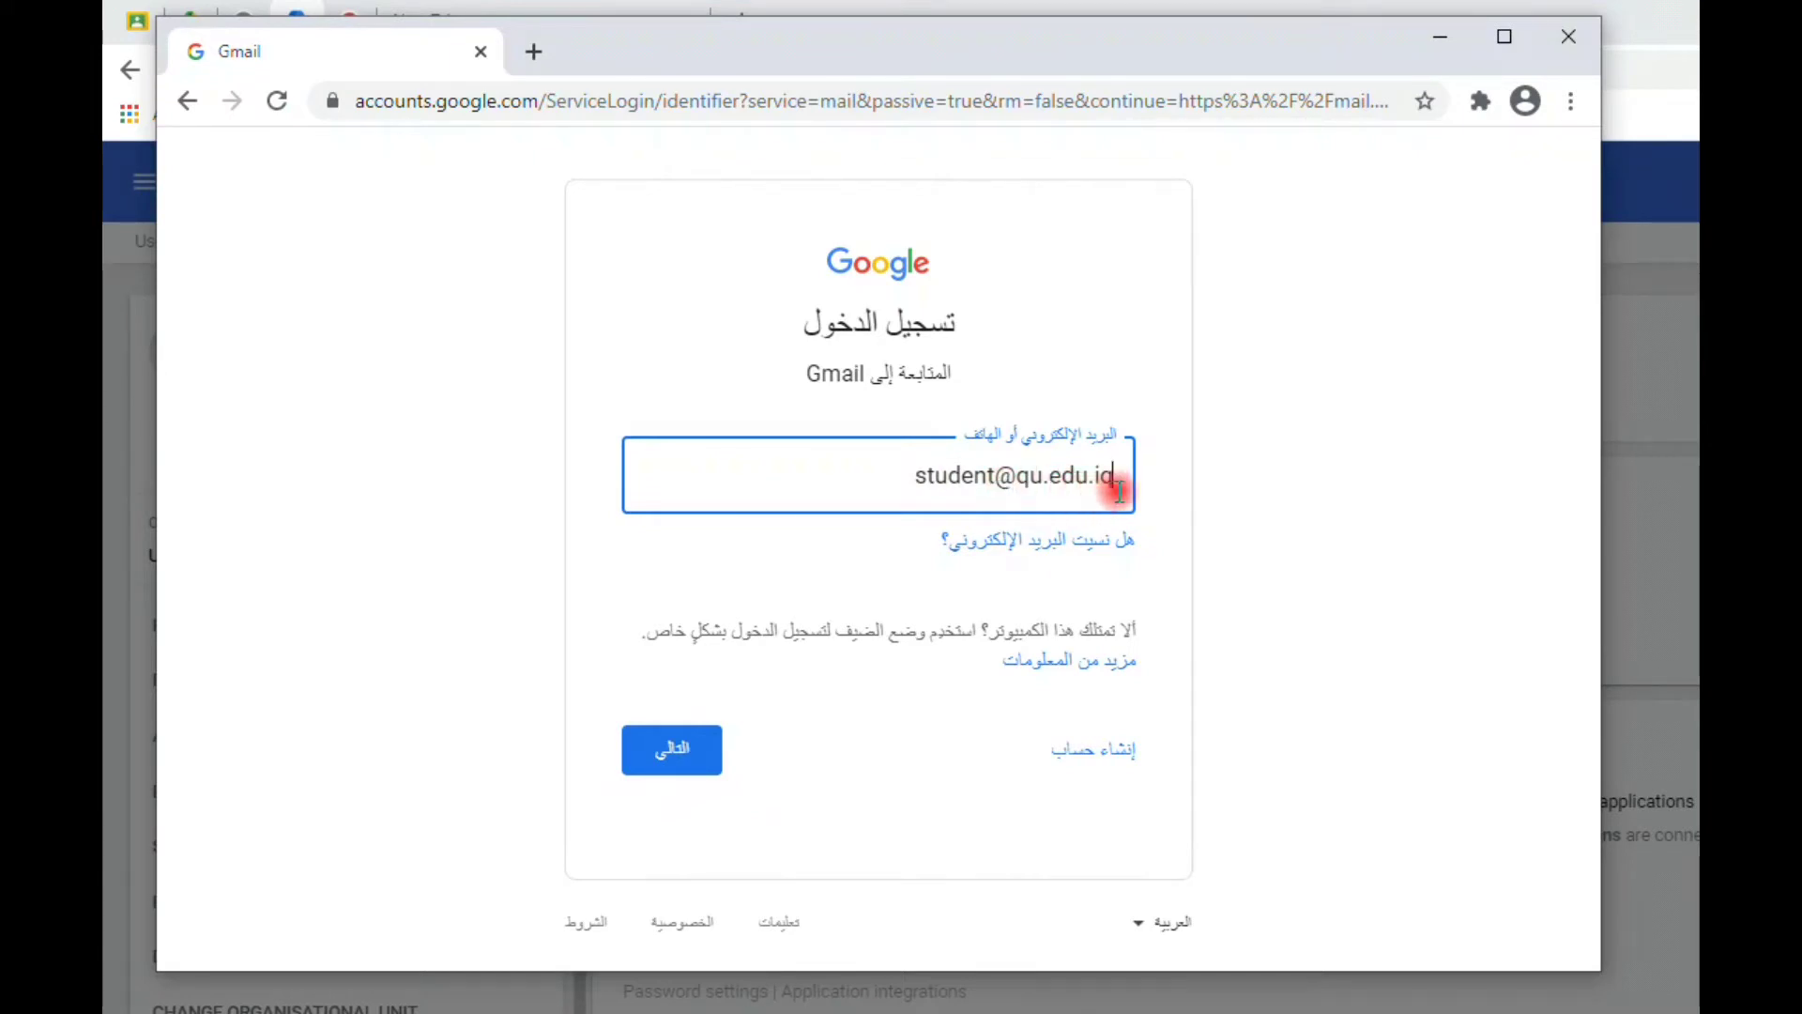
# - Continue to the password step, paste the account password, and sign in to the inbox
pyautogui.click(692, 751)
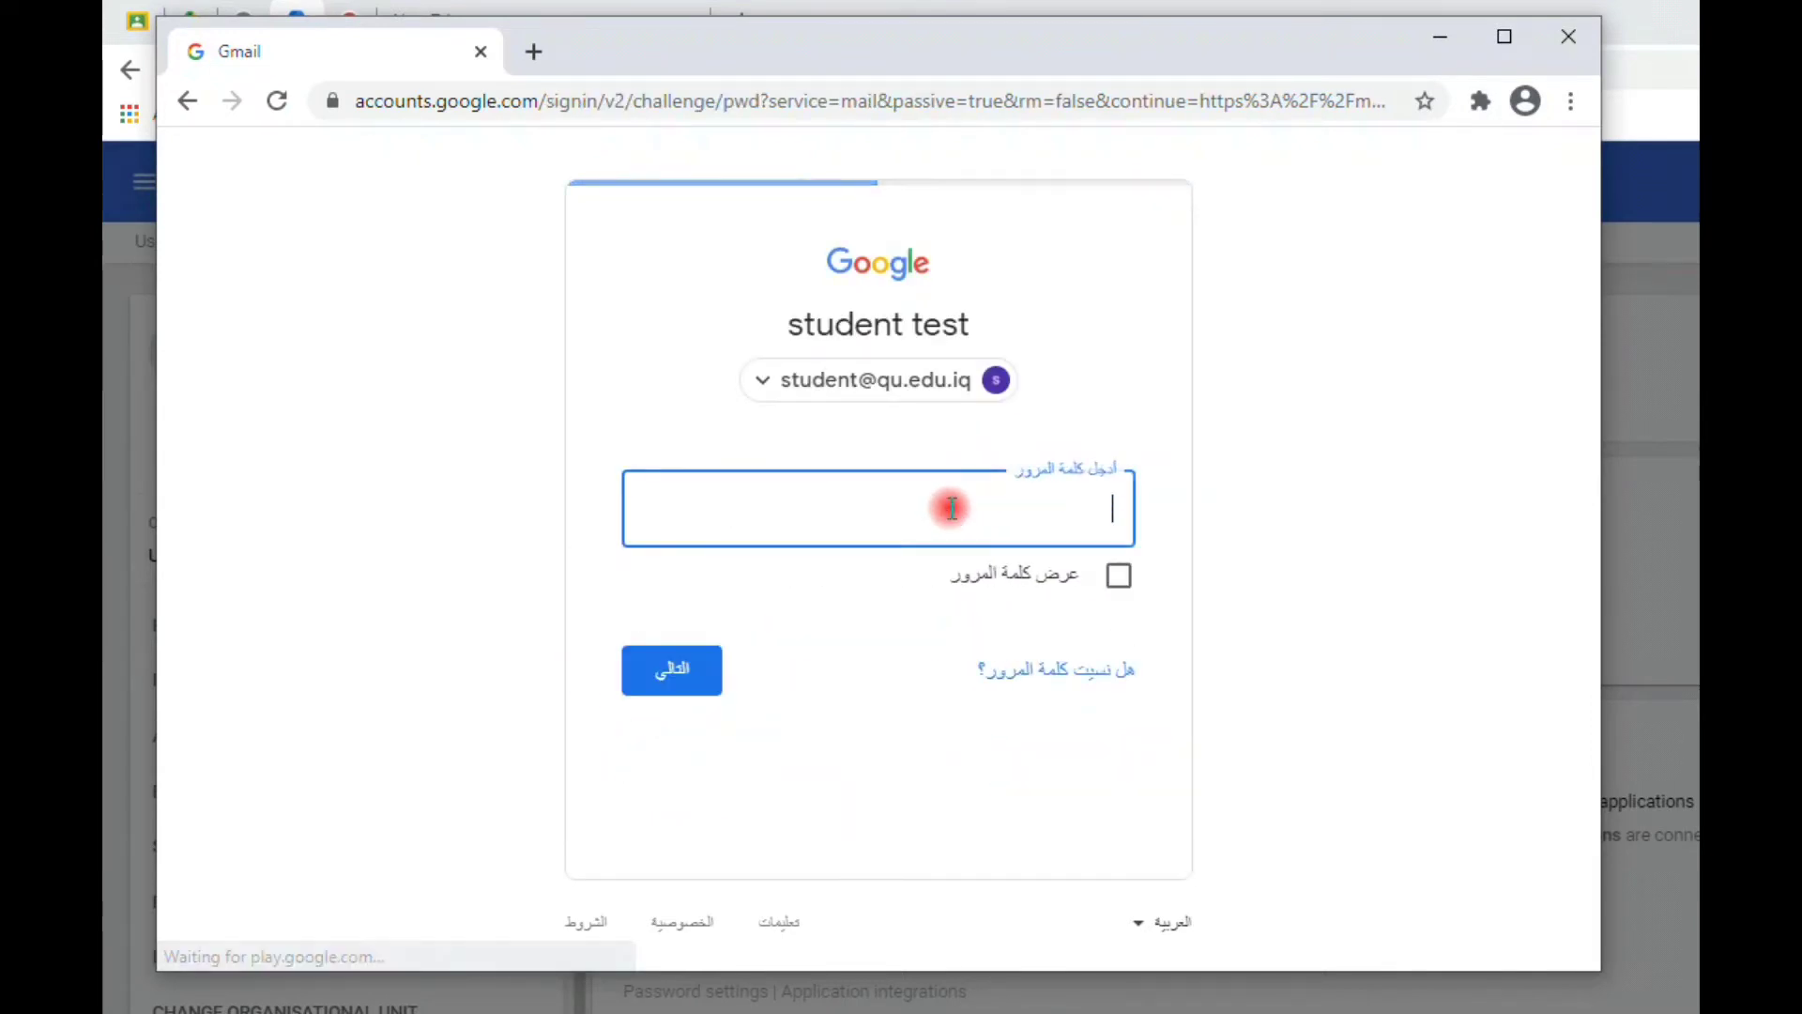
pyautogui.hotkey('ctrl', 'v')
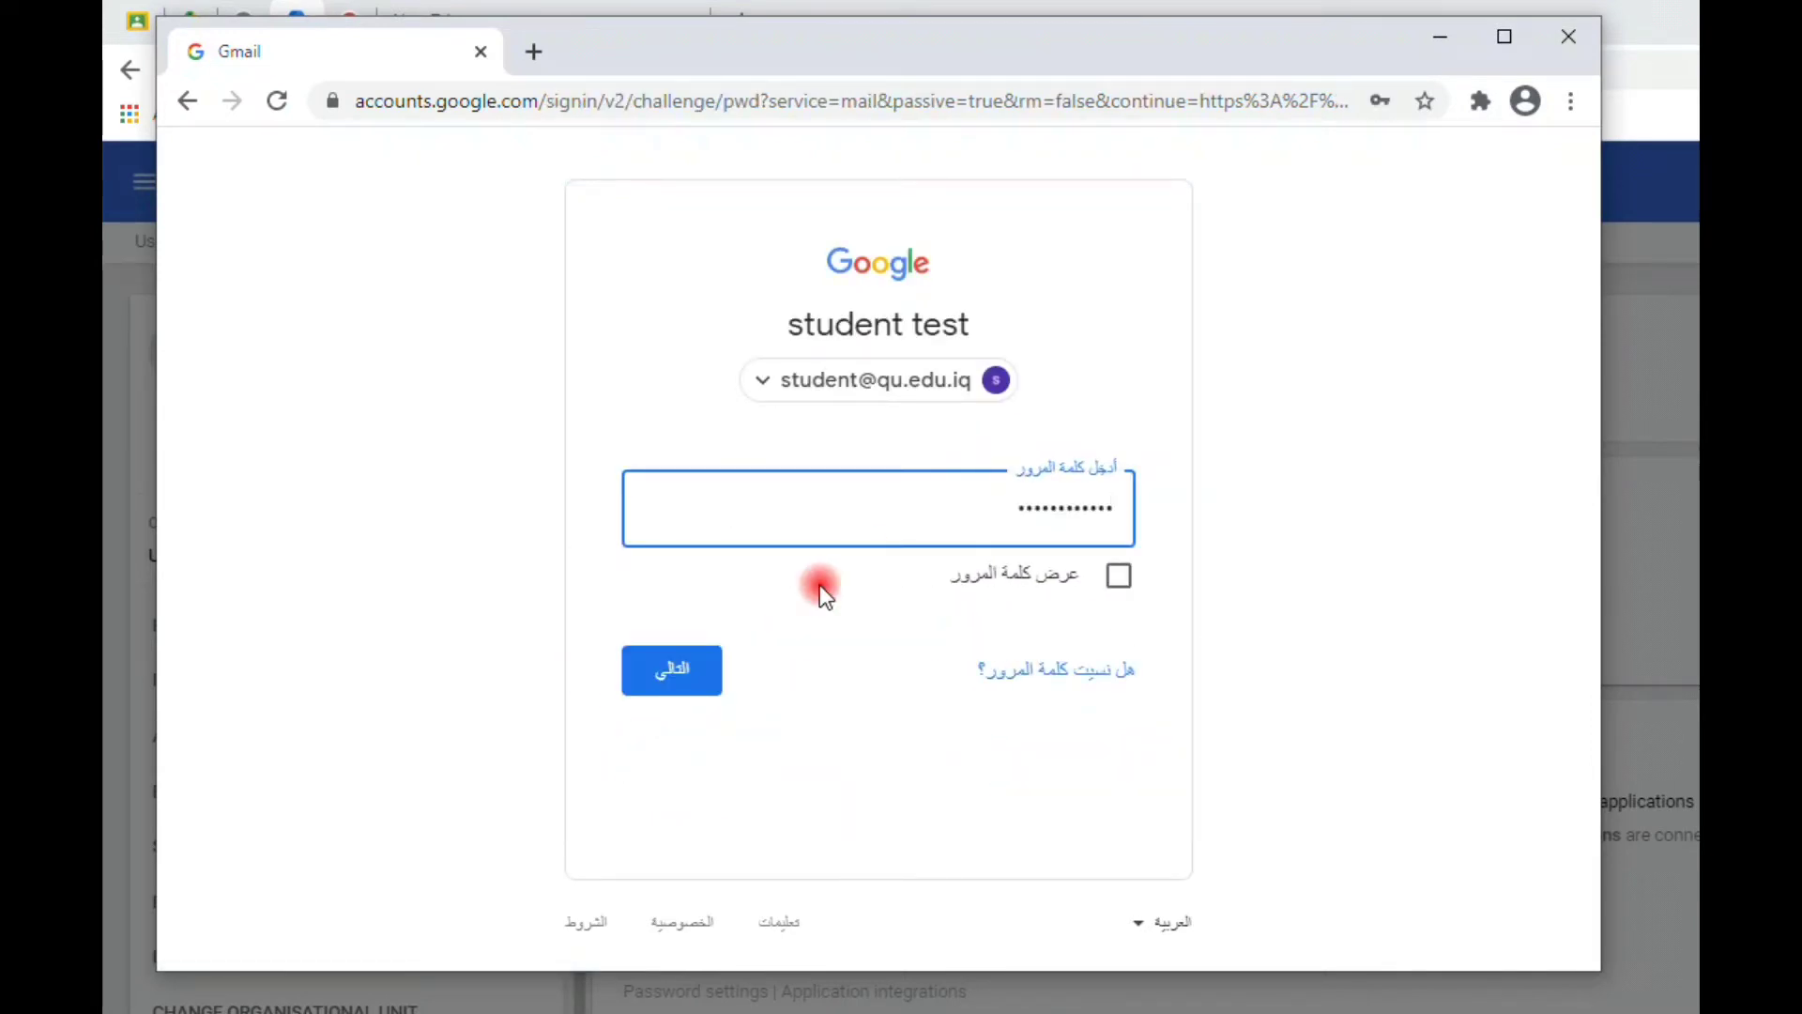
pyautogui.click(684, 665)
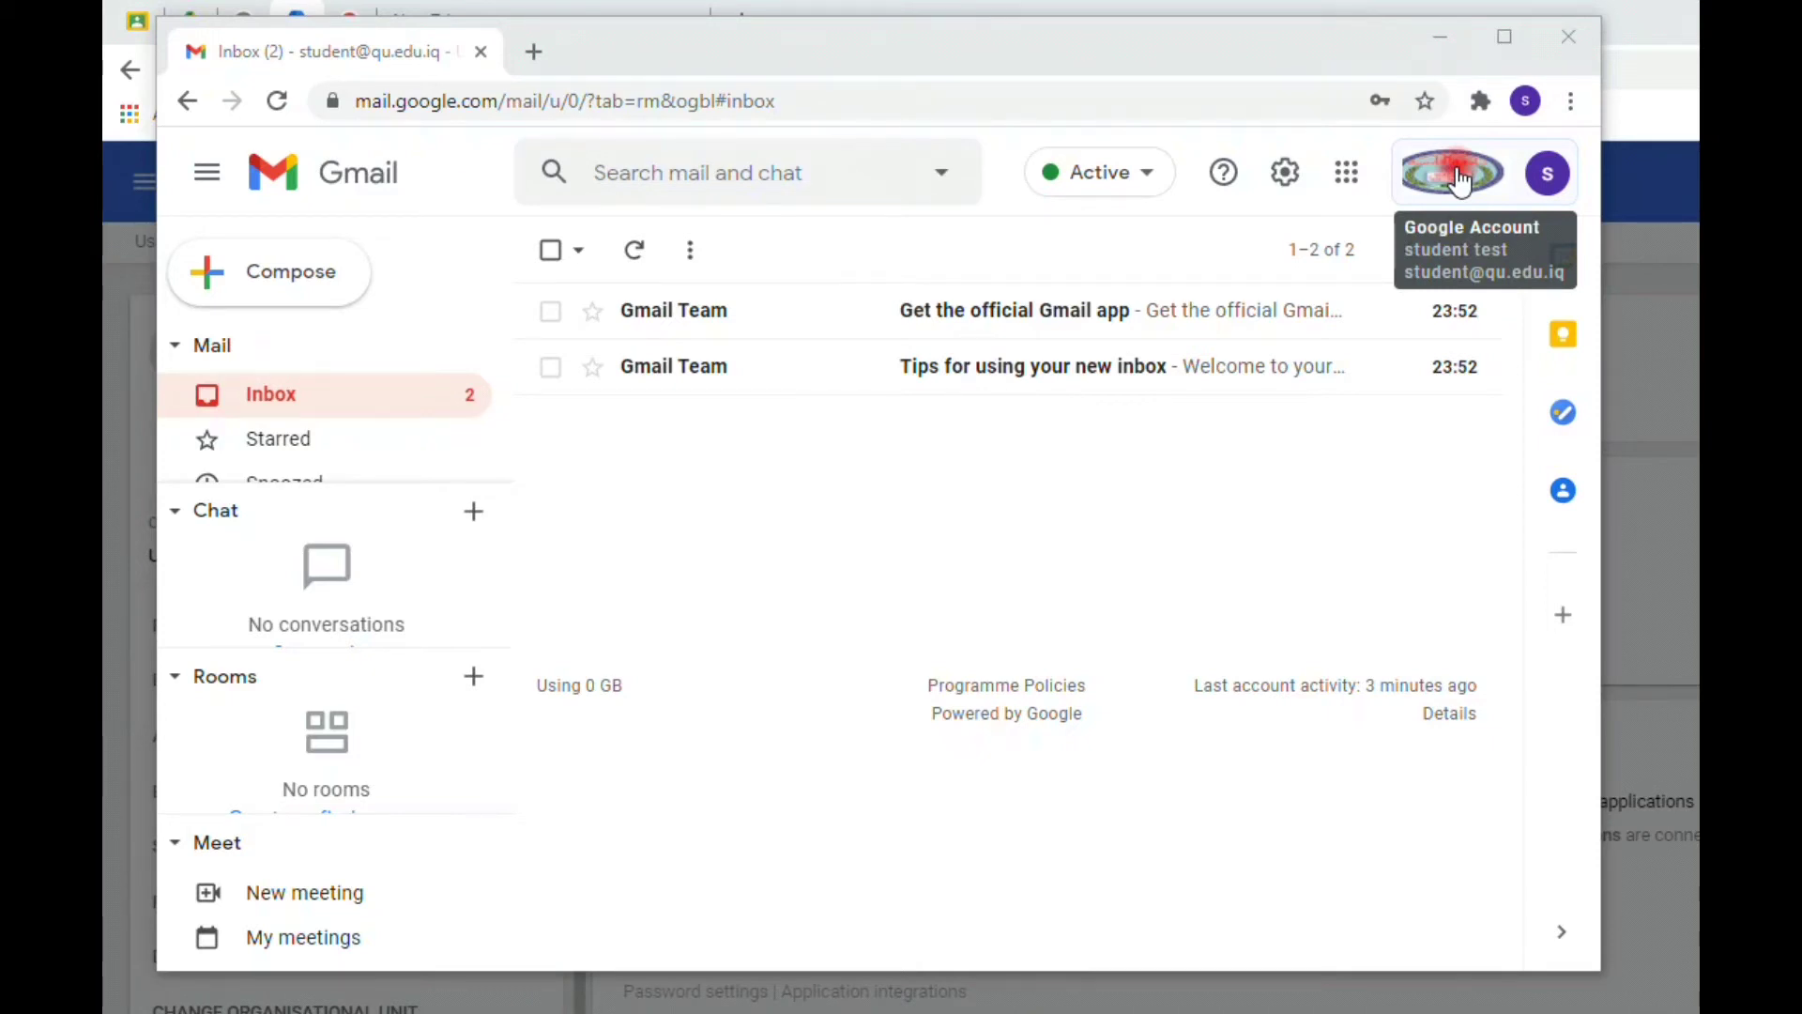
pyautogui.click(1461, 181)
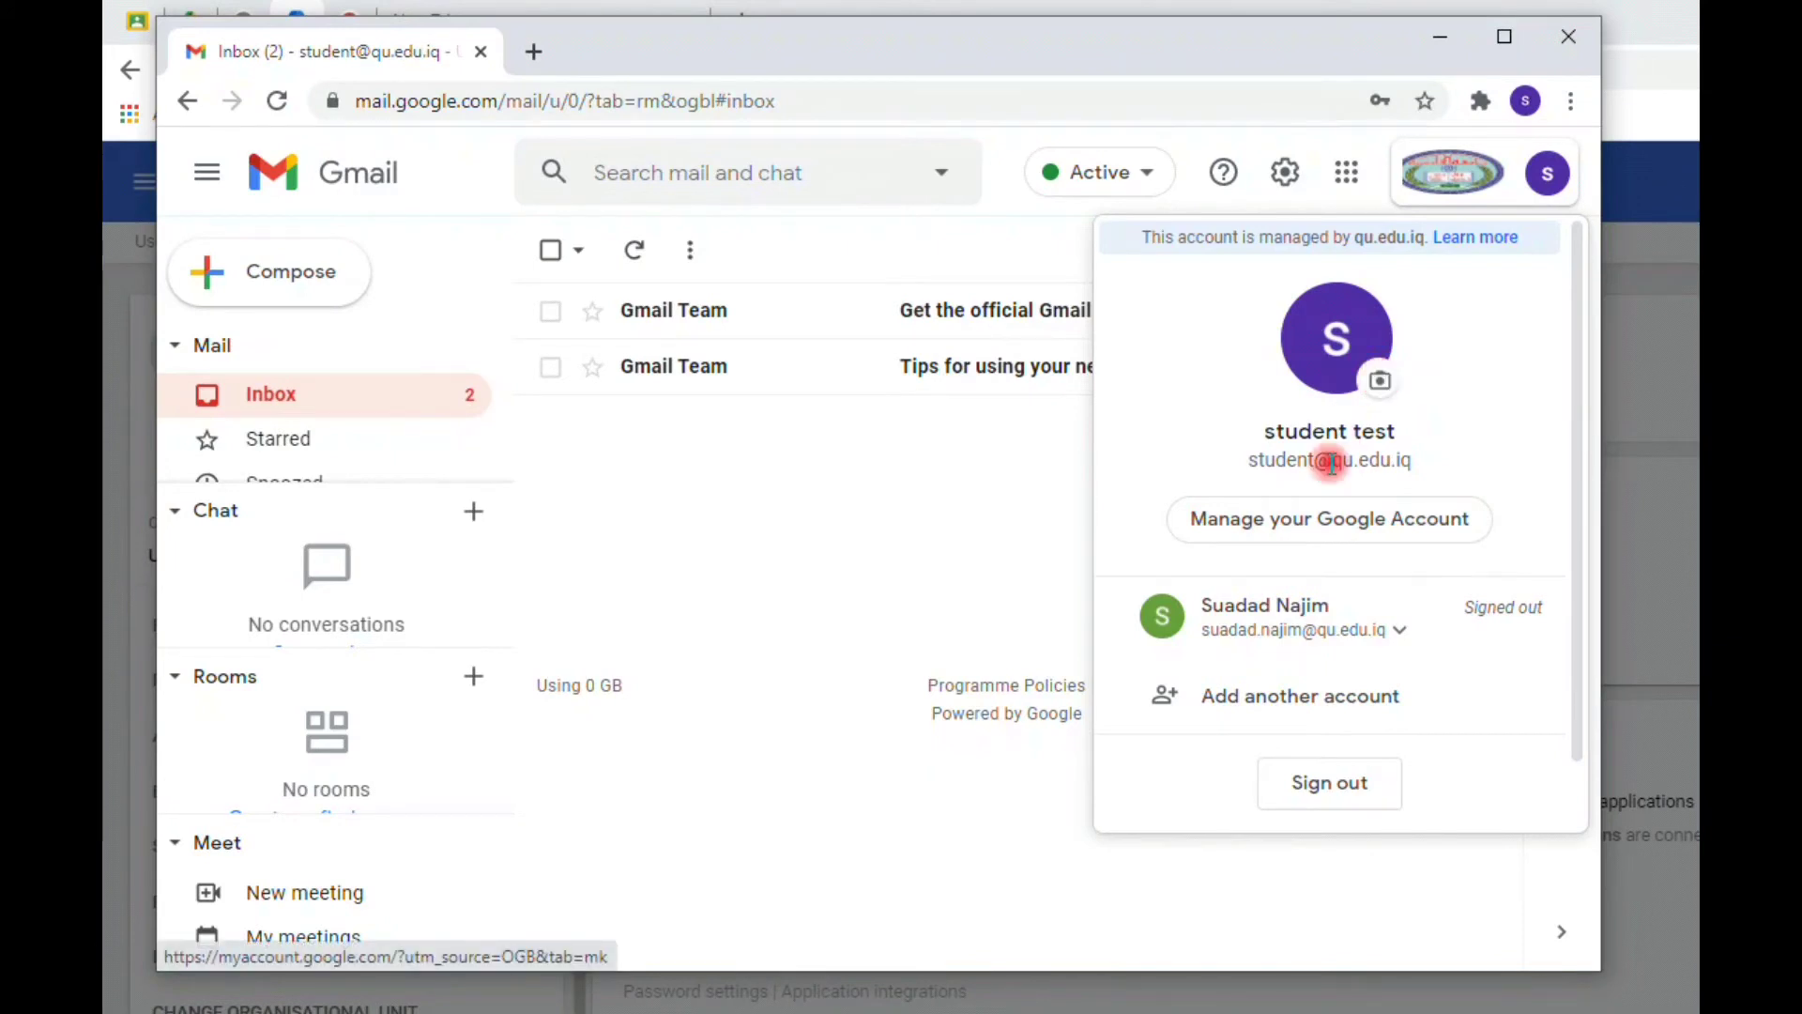
pyautogui.click(1311, 526)
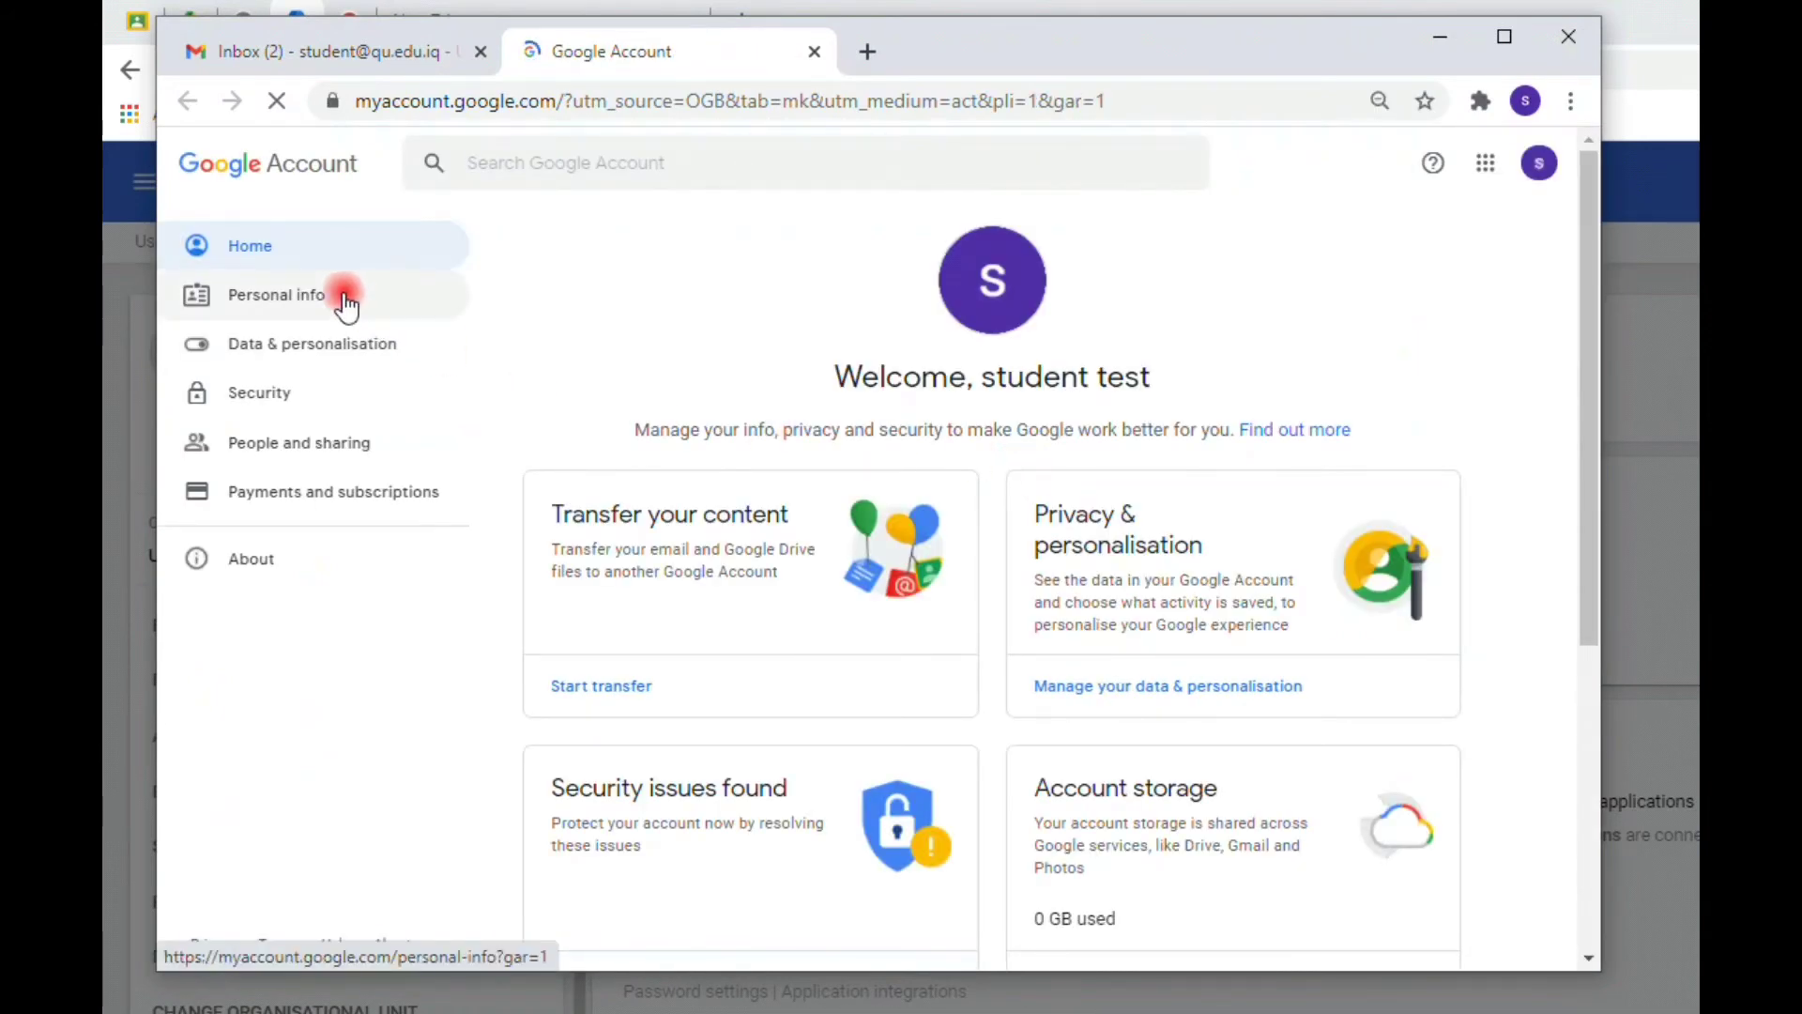
# - Go to Personal info and select the Name row under Basic info
pyautogui.click(293, 299)
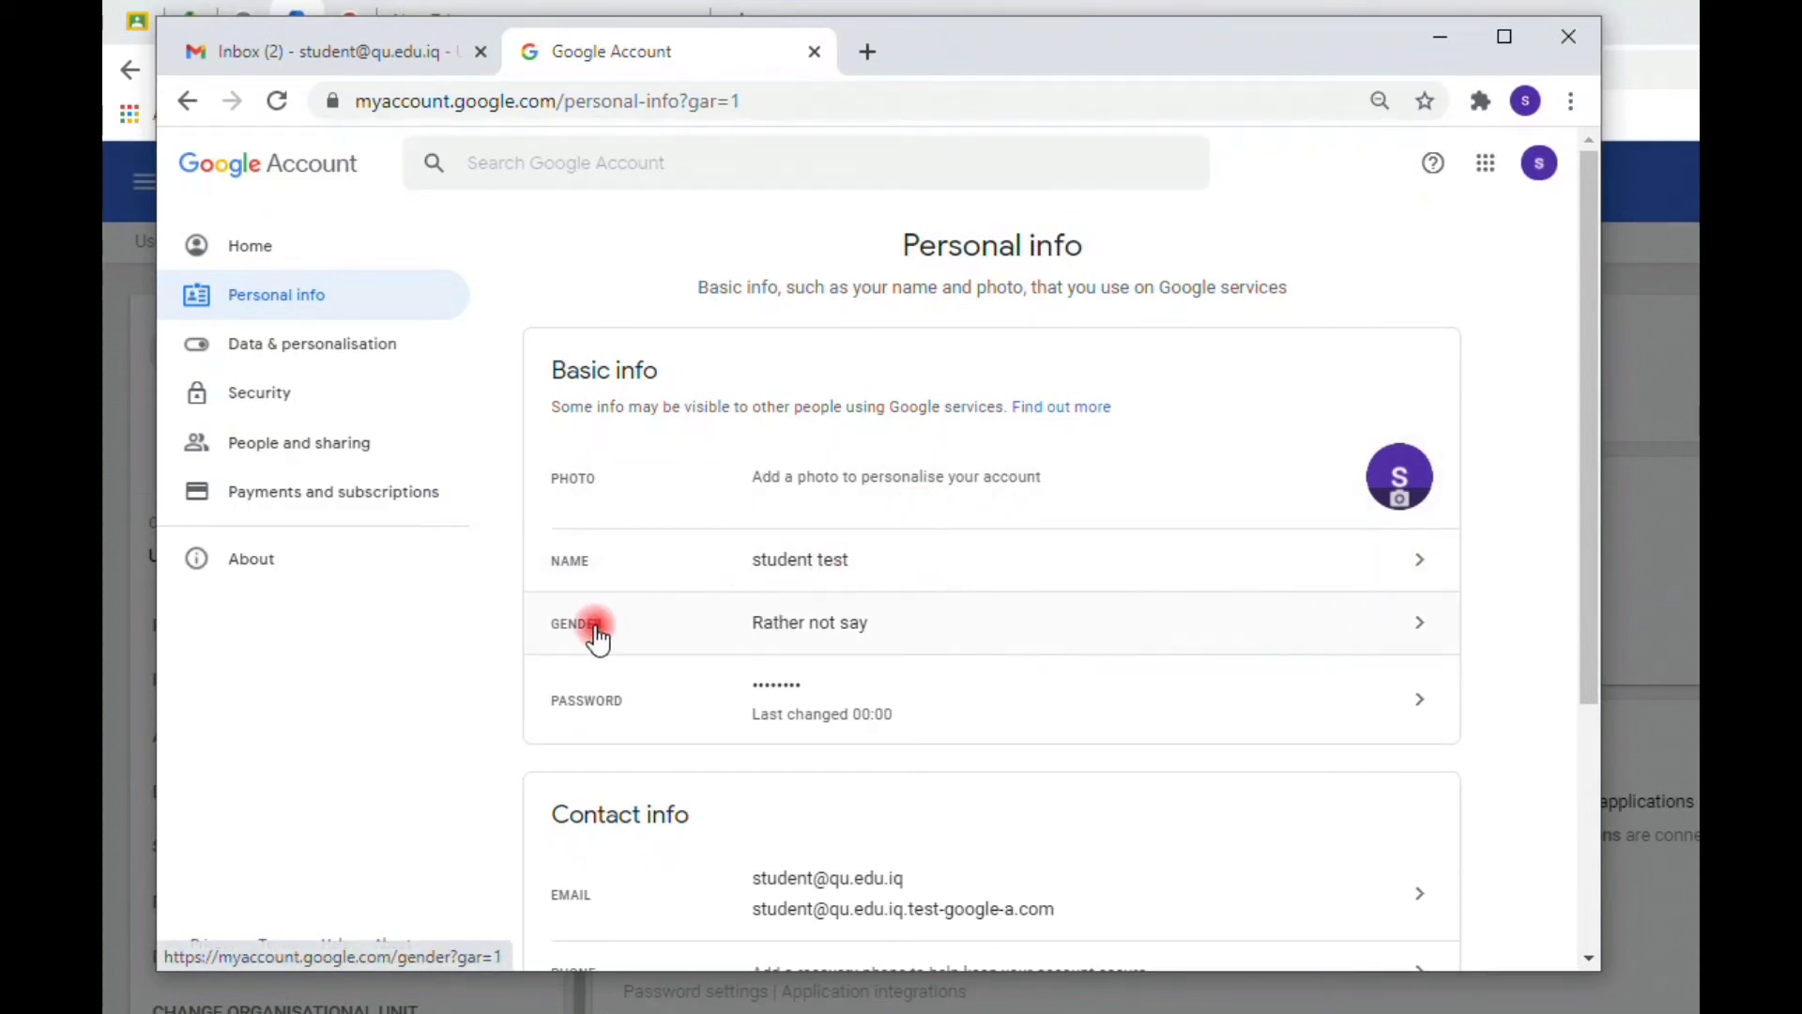
pyautogui.click(1419, 565)
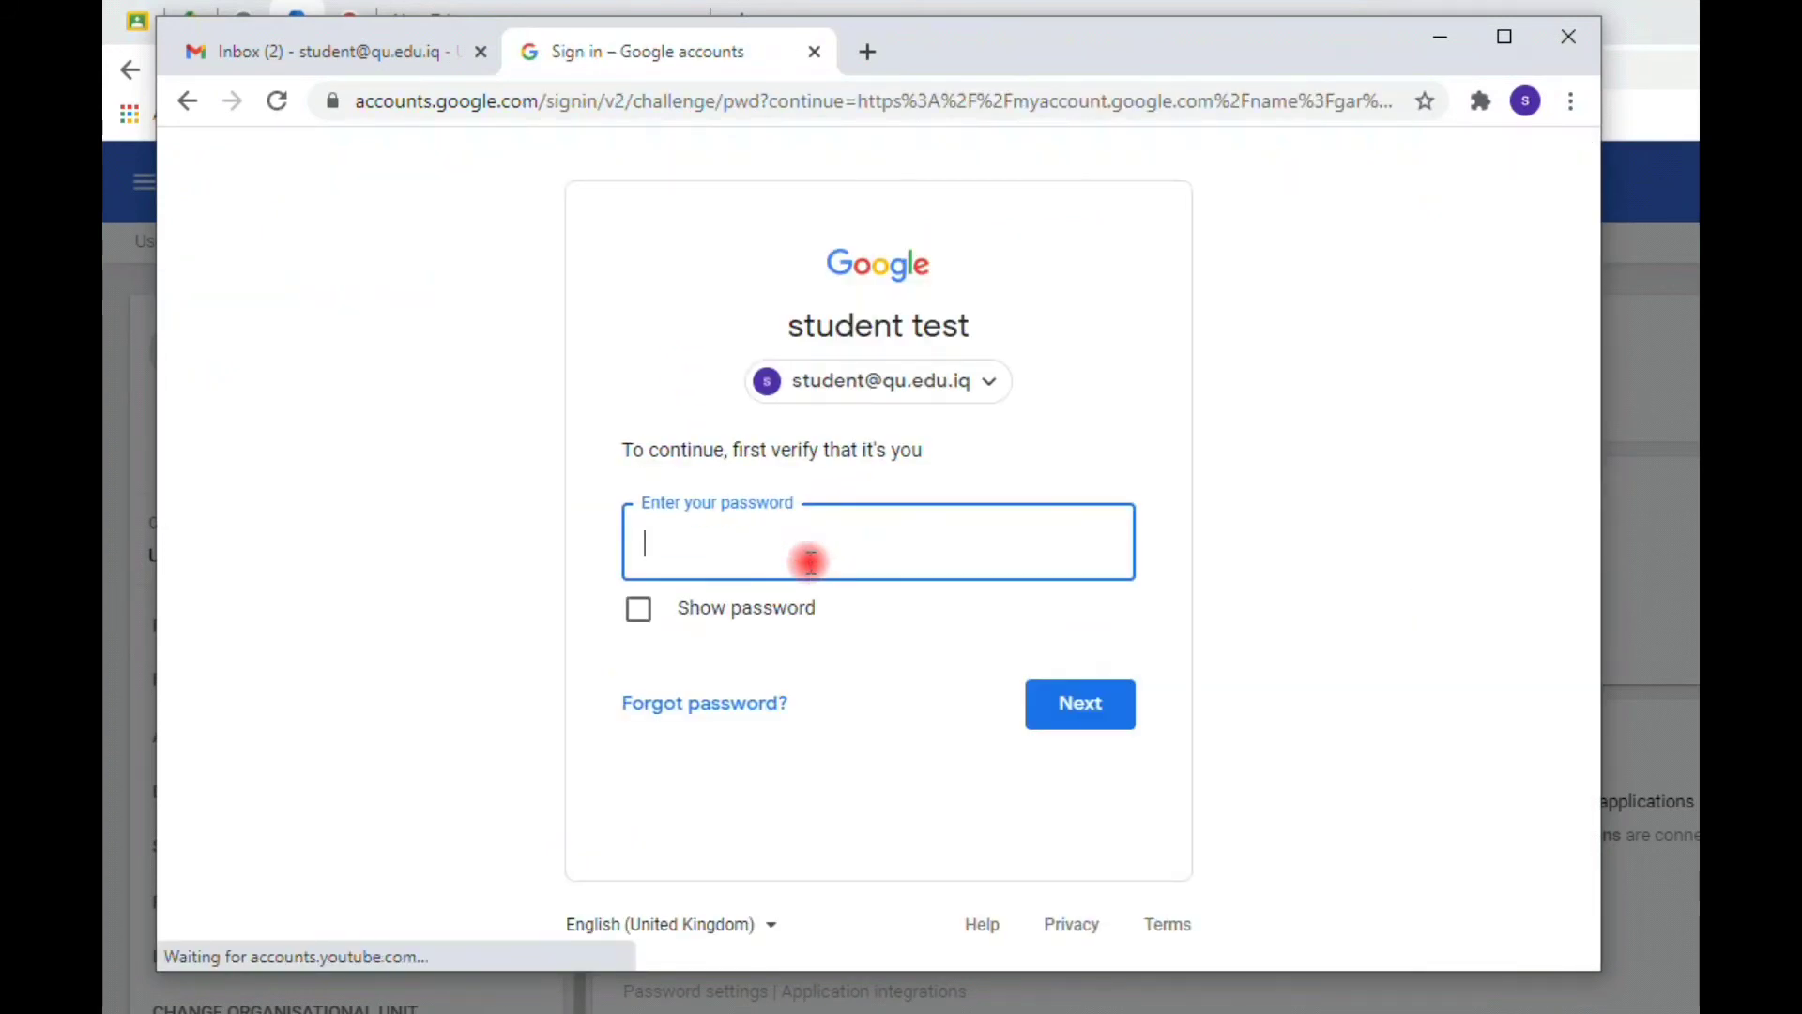
# - Verify identity with the account password and clear the old first name 'student'
pyautogui.hotkey('ctrl', 'v')
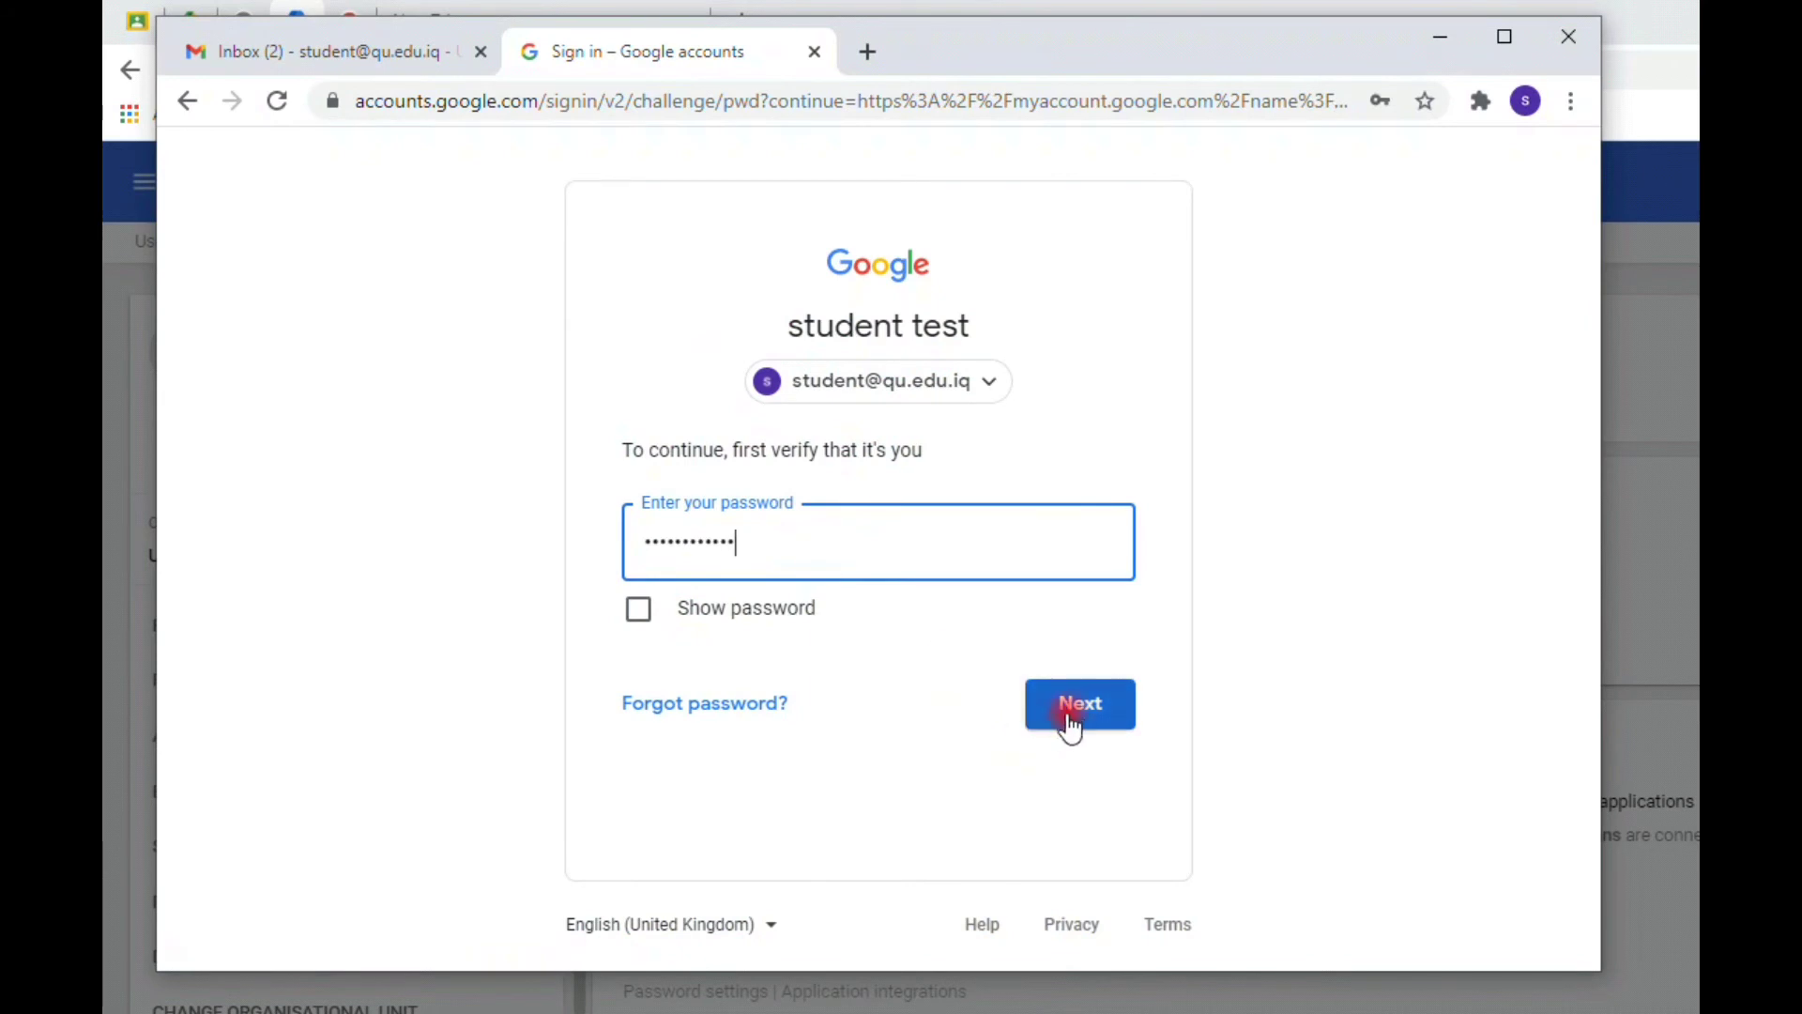
pyautogui.click(1073, 714)
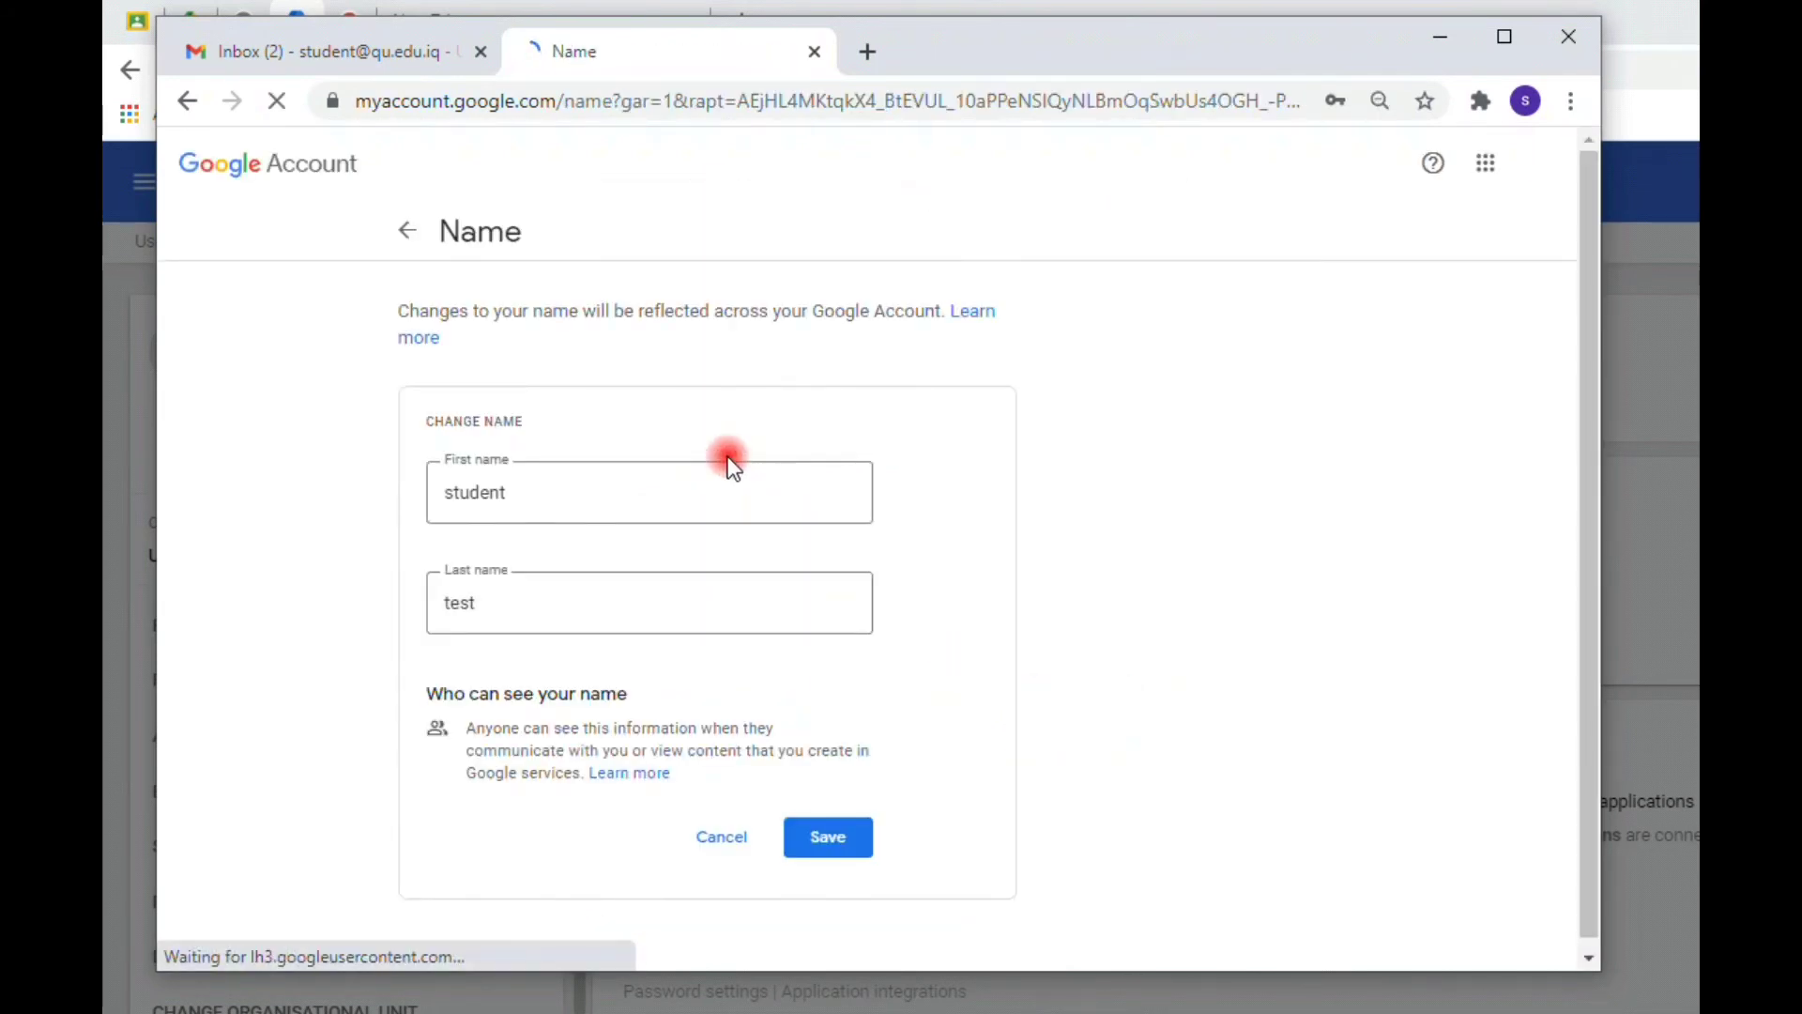
pyautogui.click(633, 497)
pyautogui.click(624, 495)
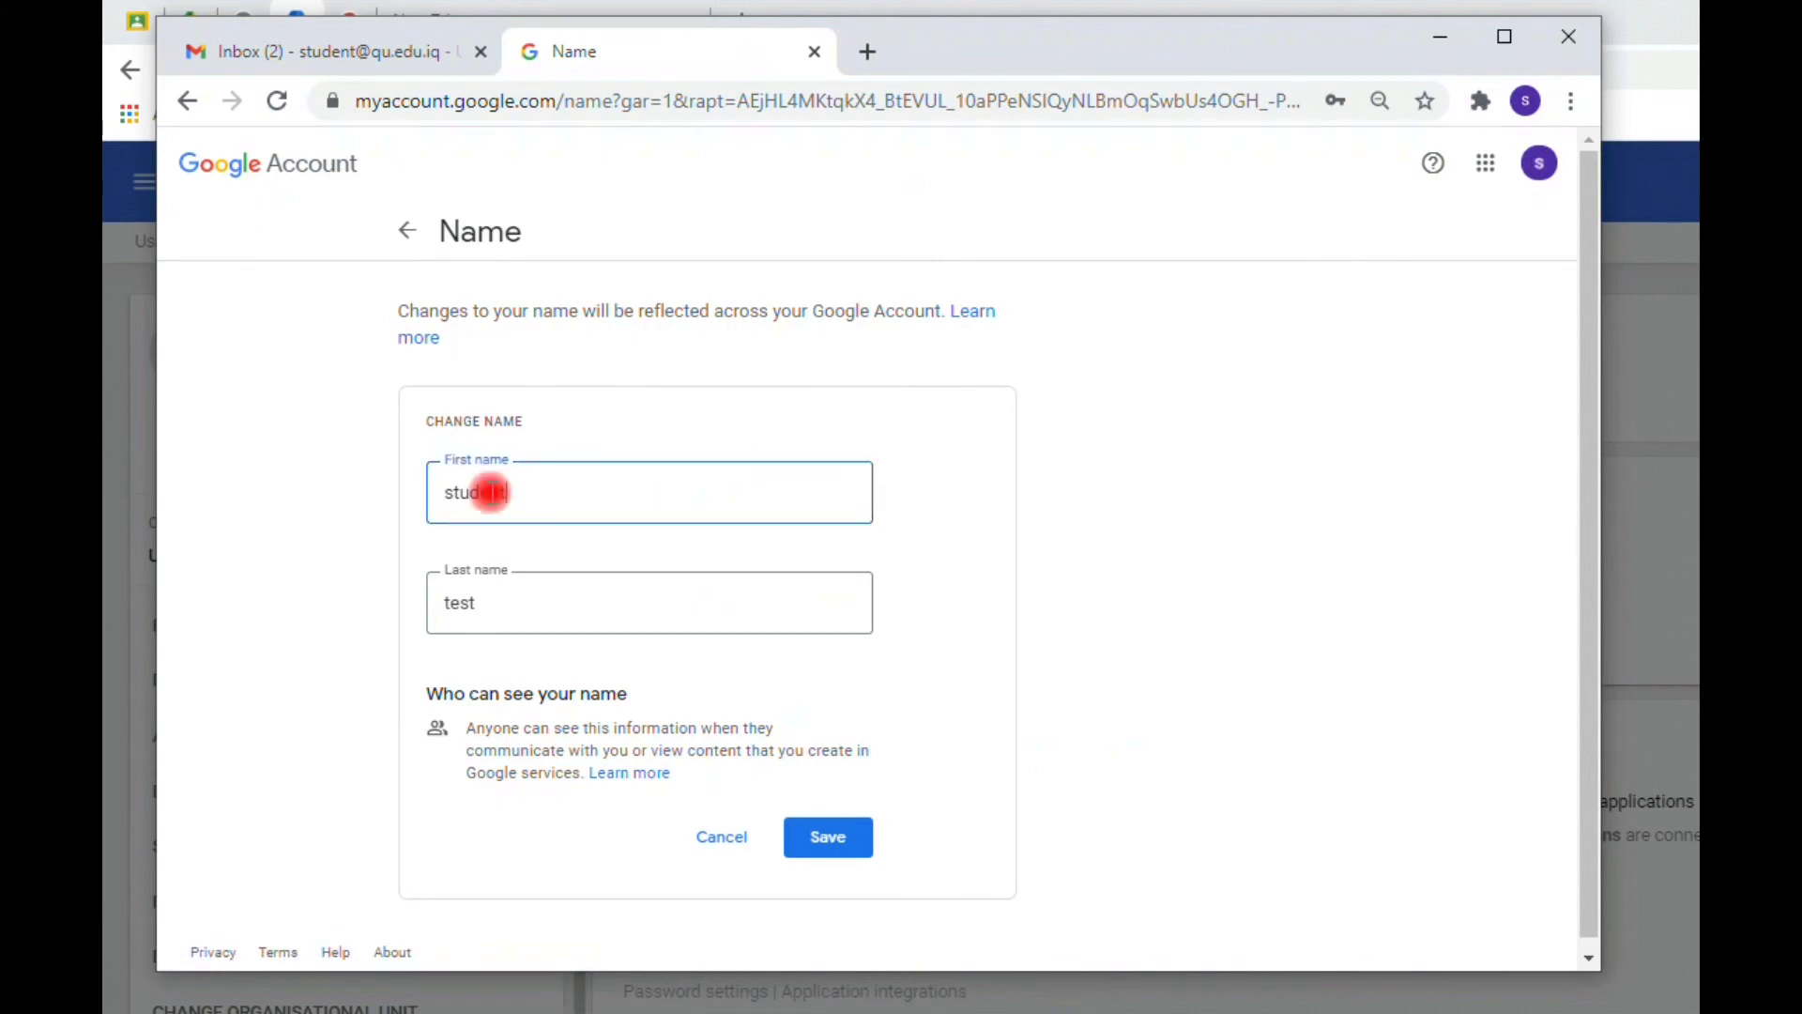
pyautogui.click(482, 607)
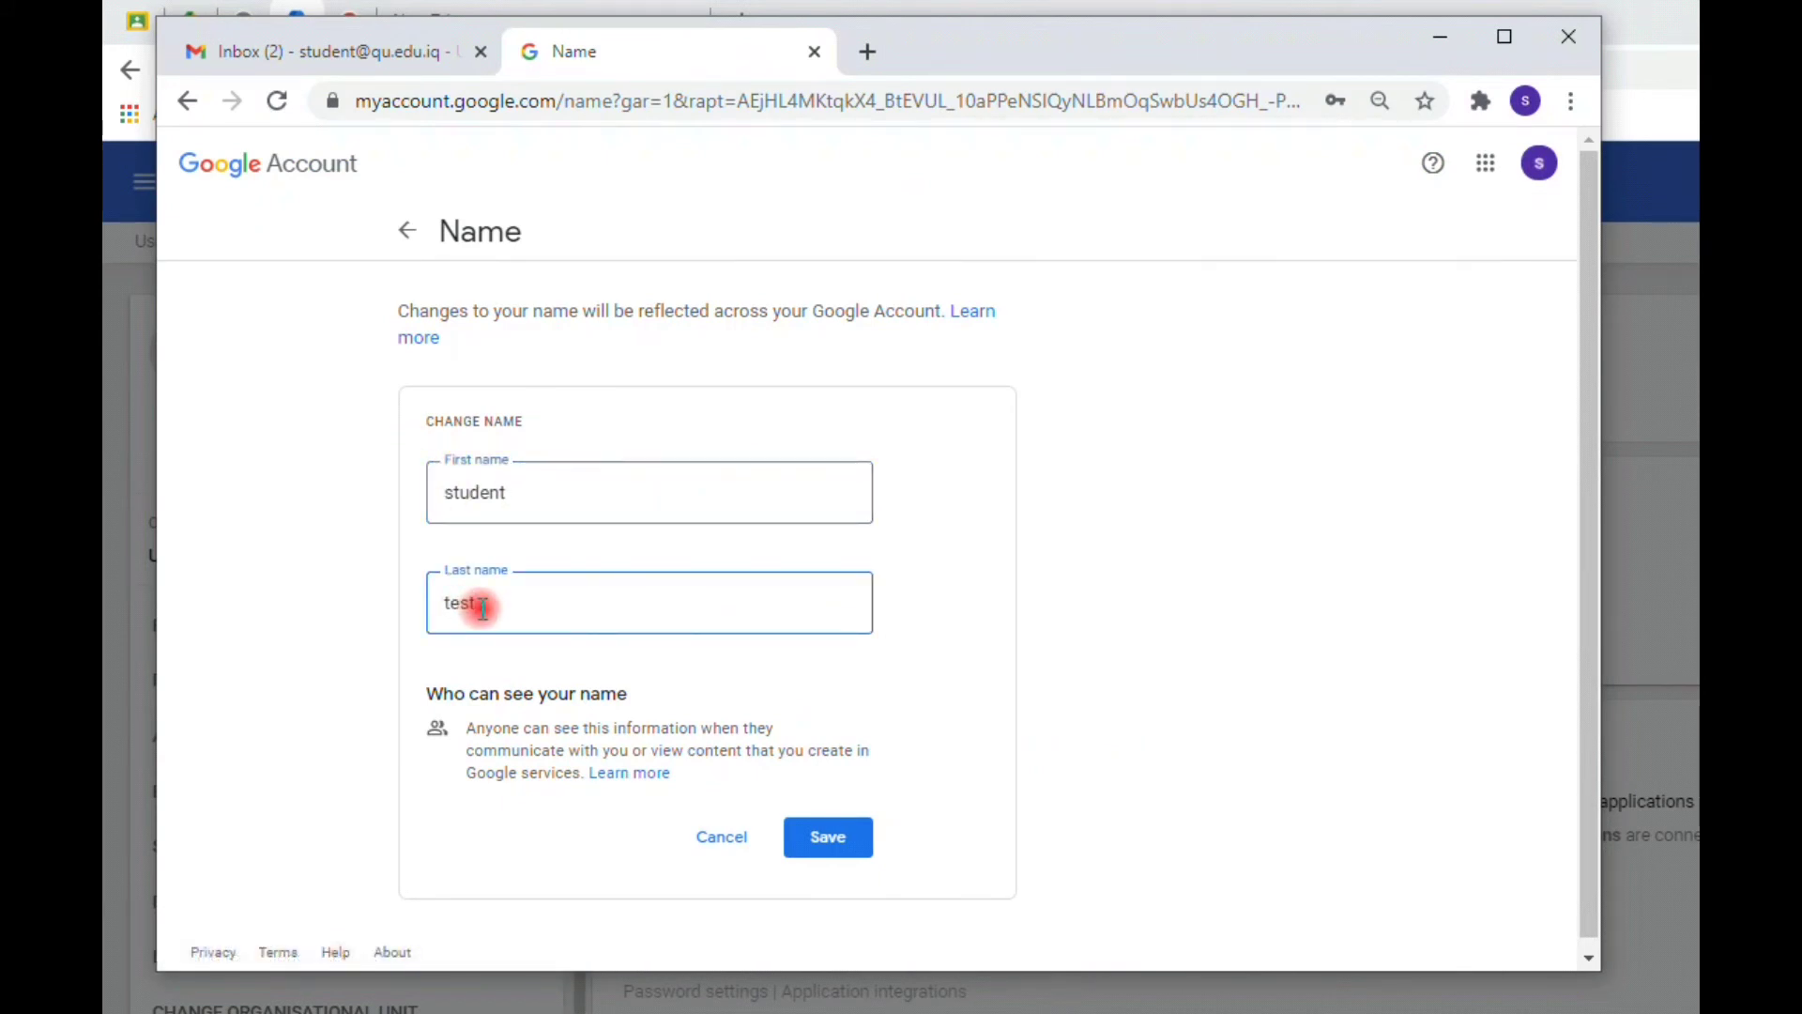
pyautogui.click(487, 481)
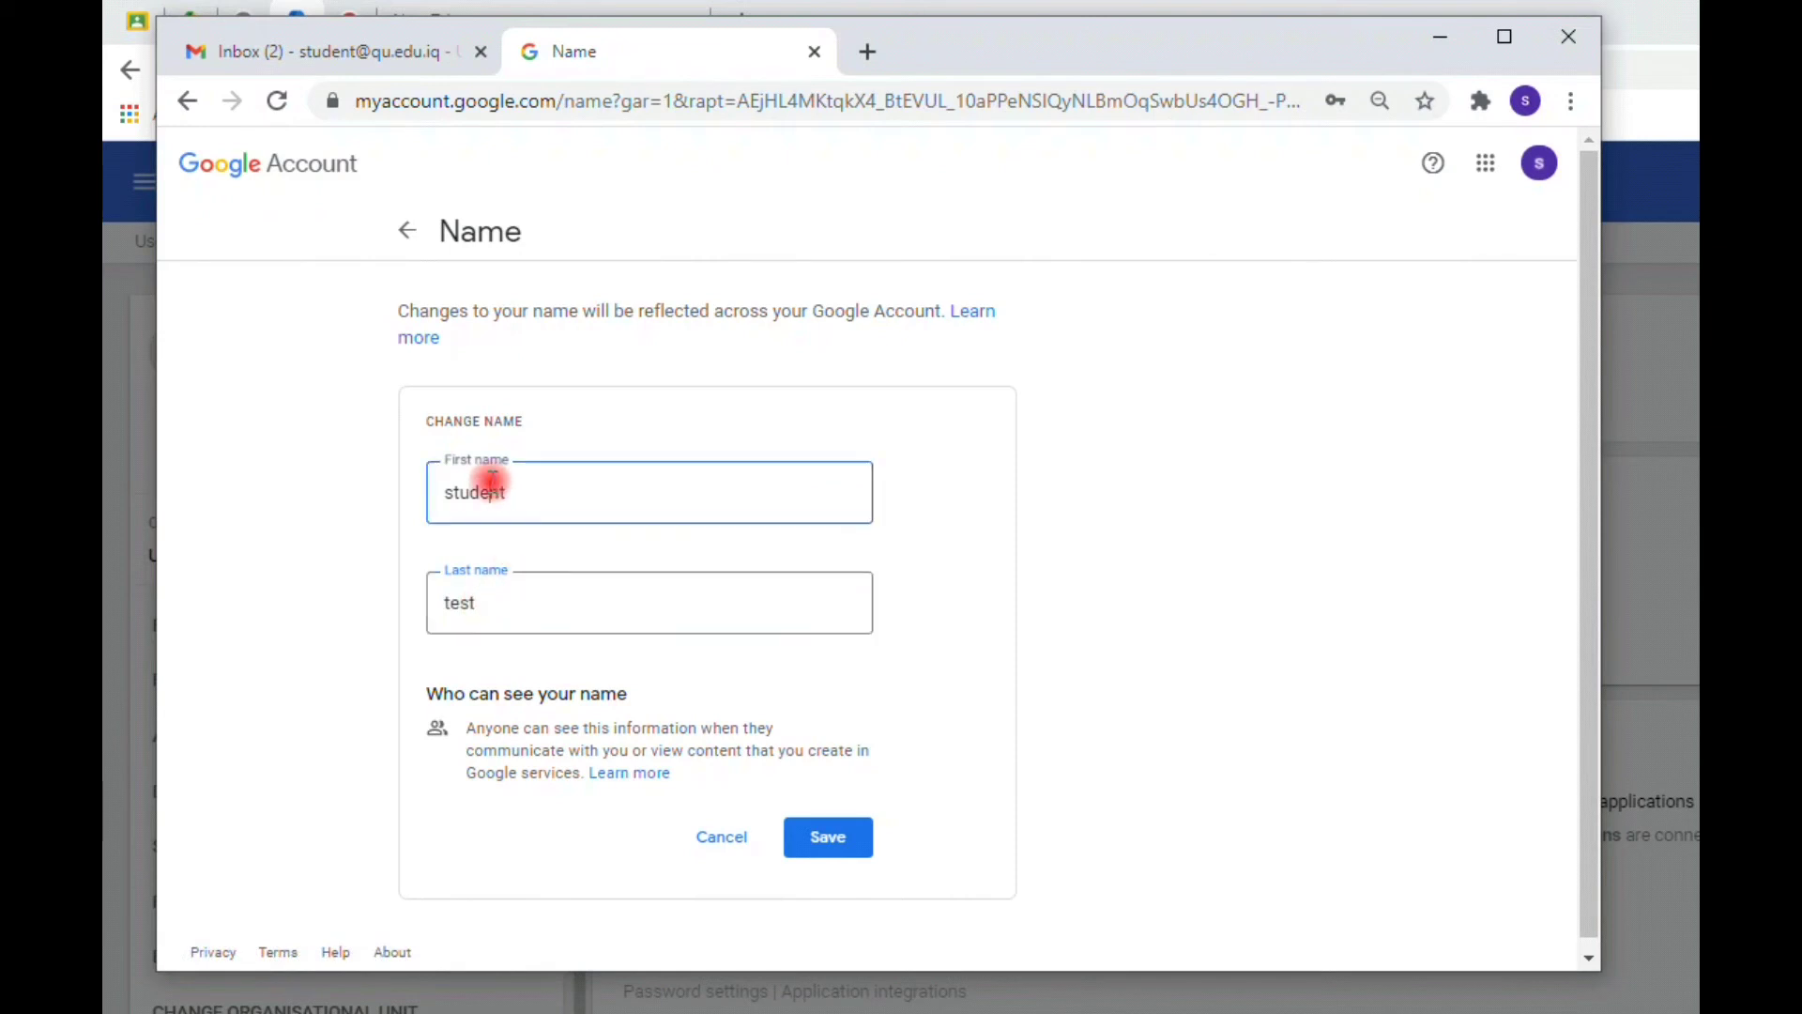
pyautogui.click(554, 505)
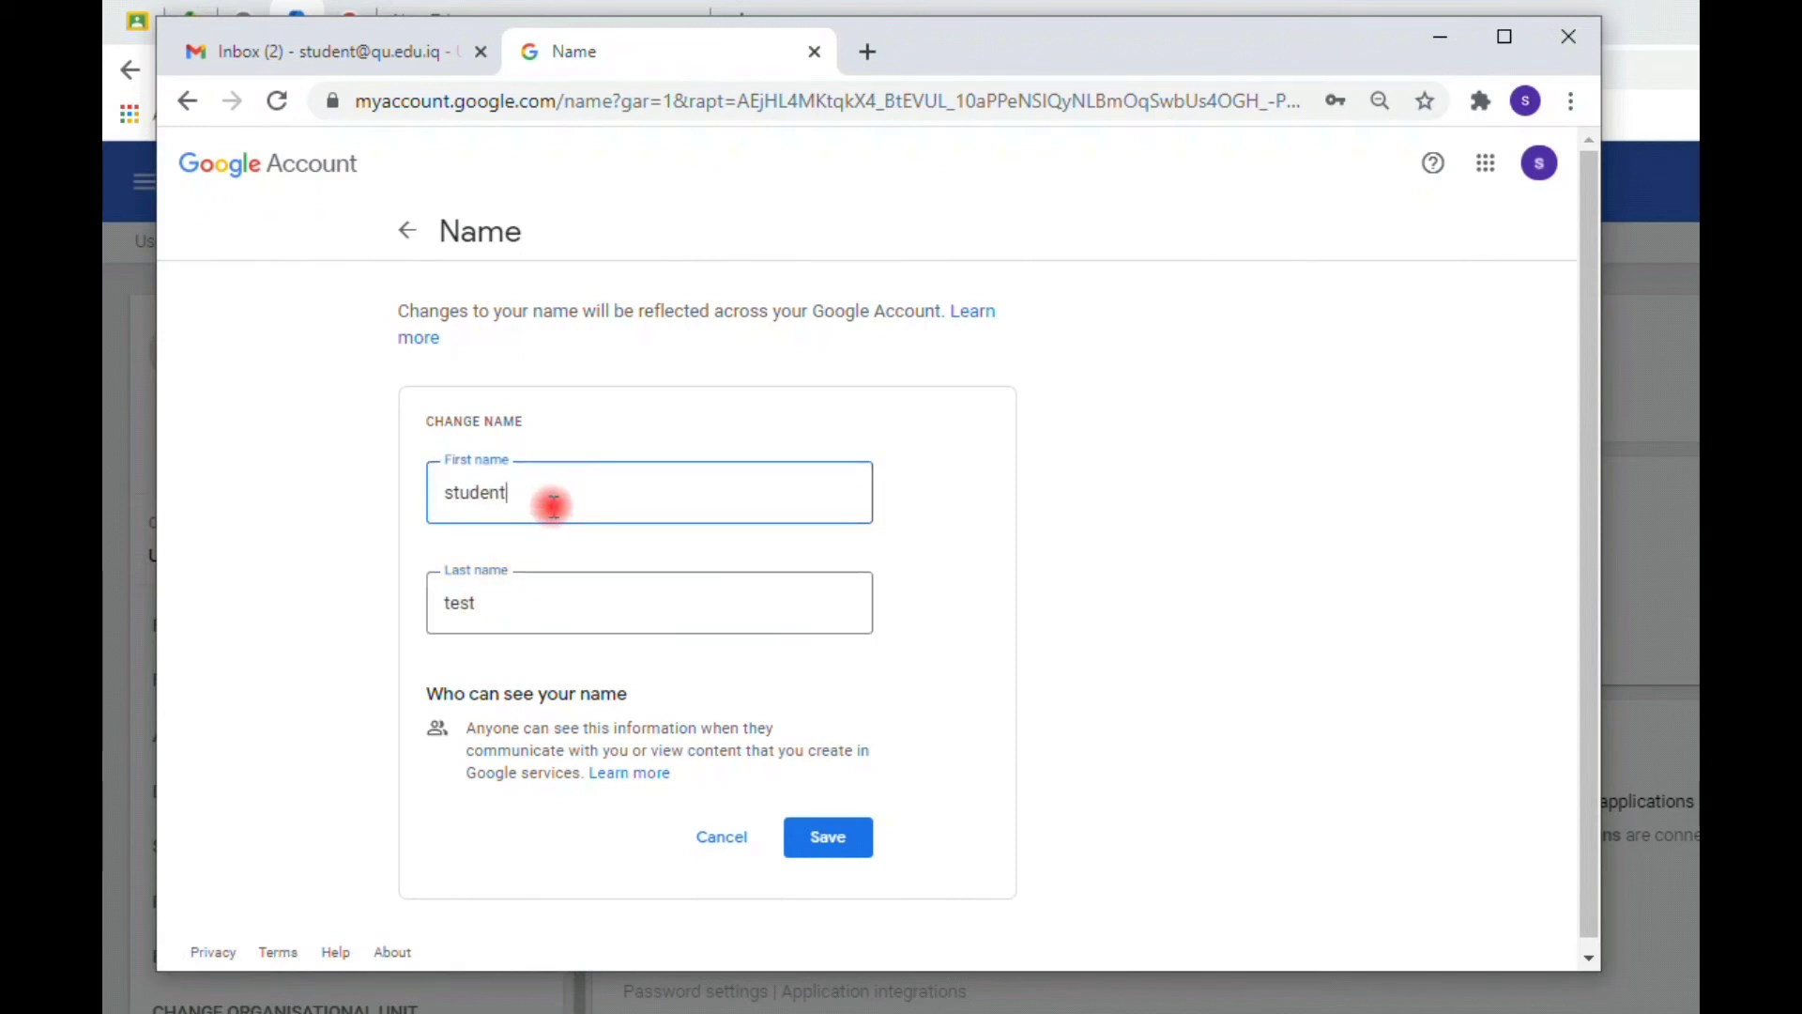
pyautogui.press('BackSpace')
pyautogui.press('BackSpace')
pyautogui.press('BackSpace')
pyautogui.press('BackSpace')
pyautogui.press('BackSpace')
pyautogui.press('BackSpace')
pyautogui.press('BackSpace')
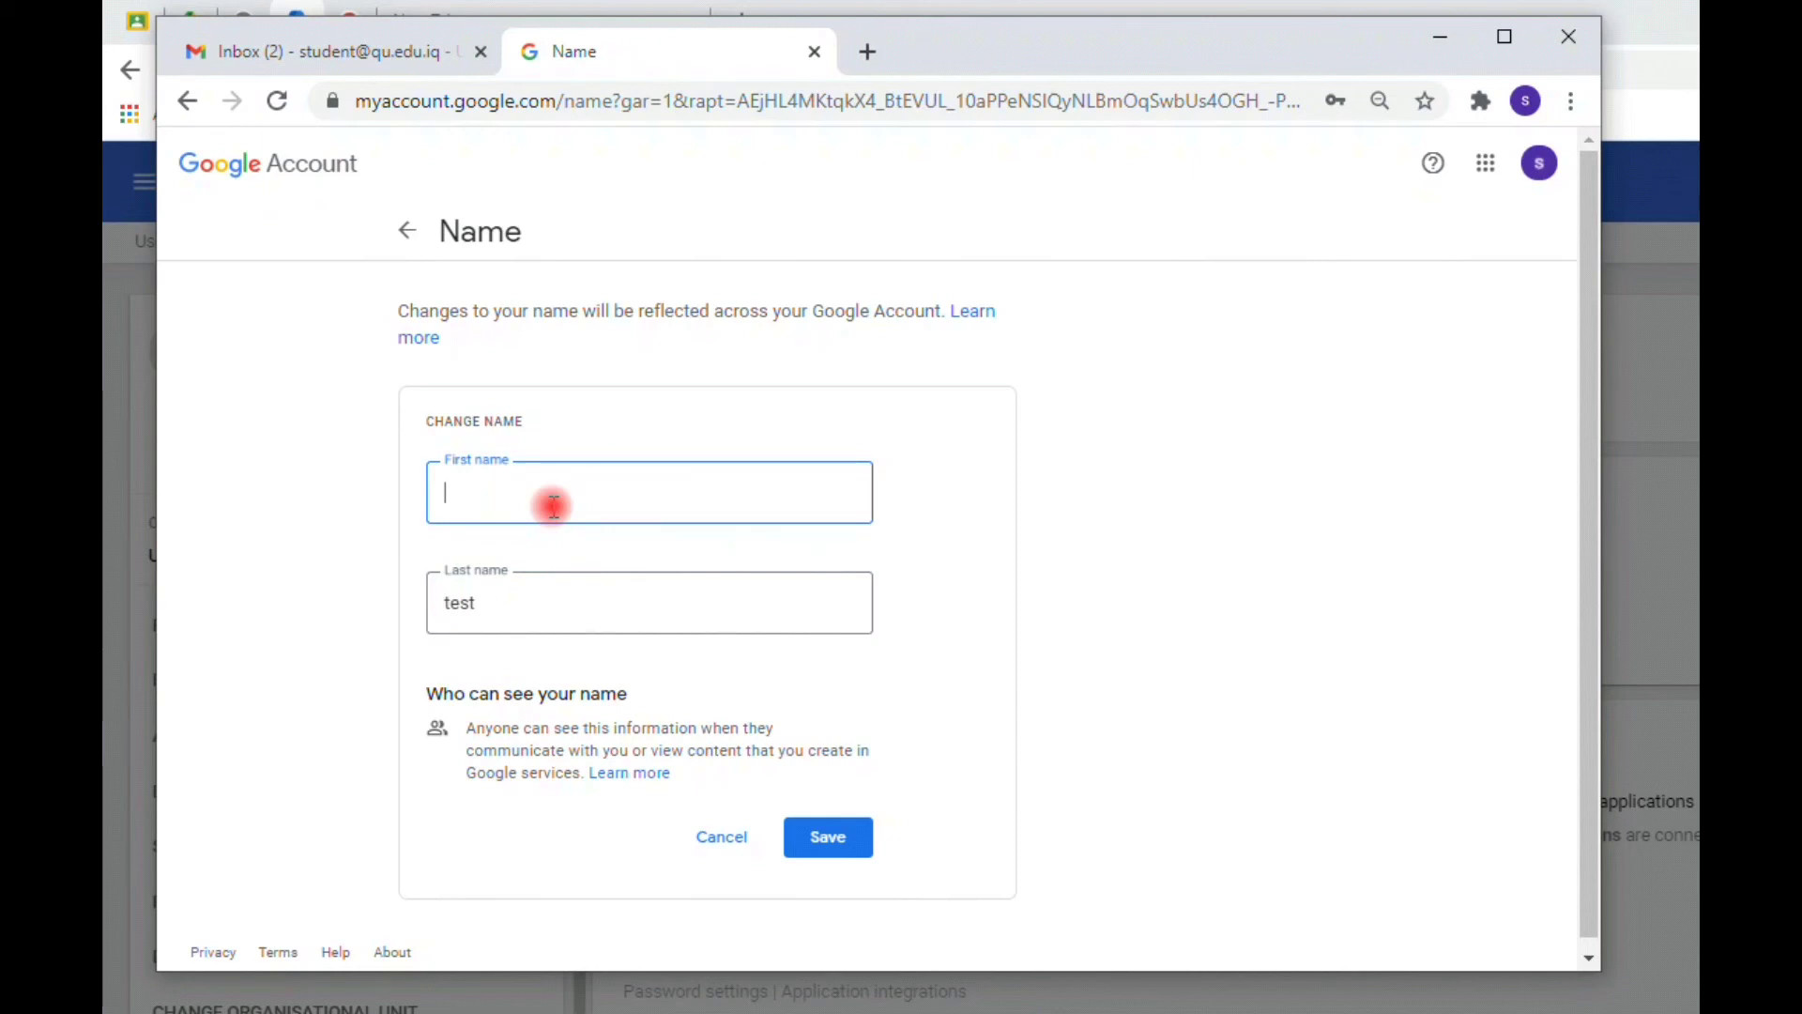
pyautogui.write('k')
pyautogui.press('BackSpace')
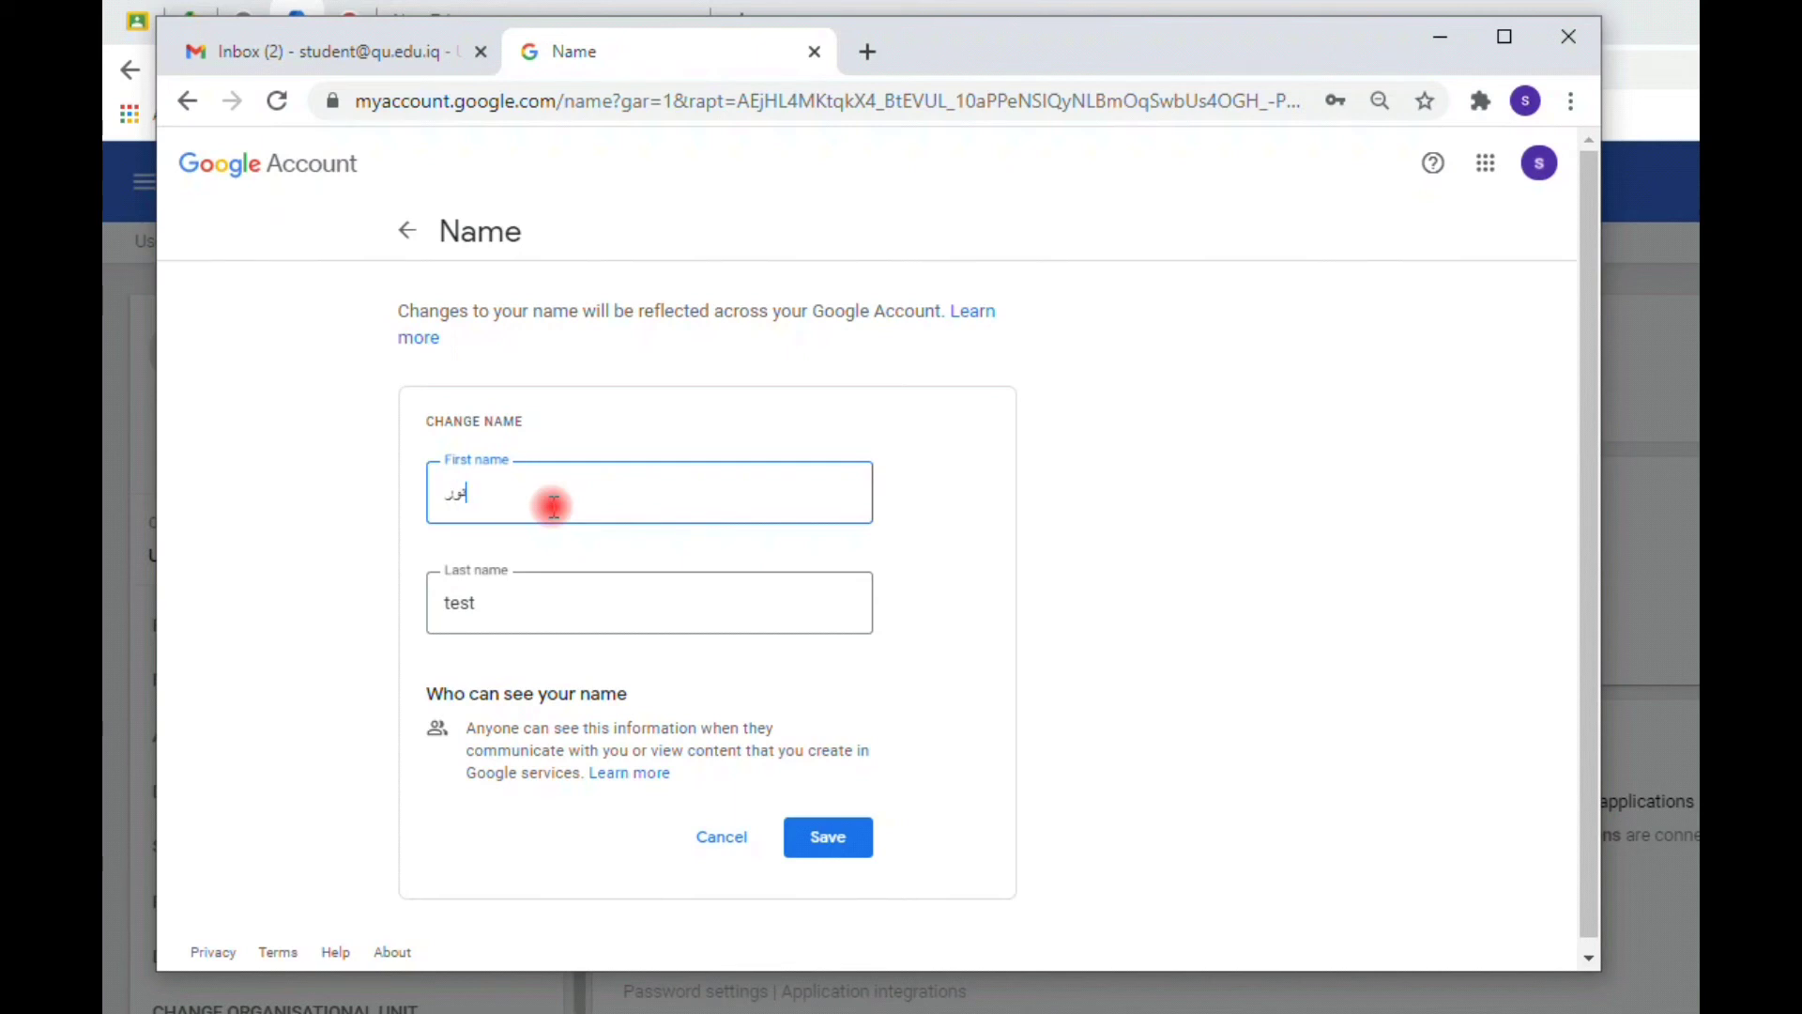
pyautogui.click(517, 593)
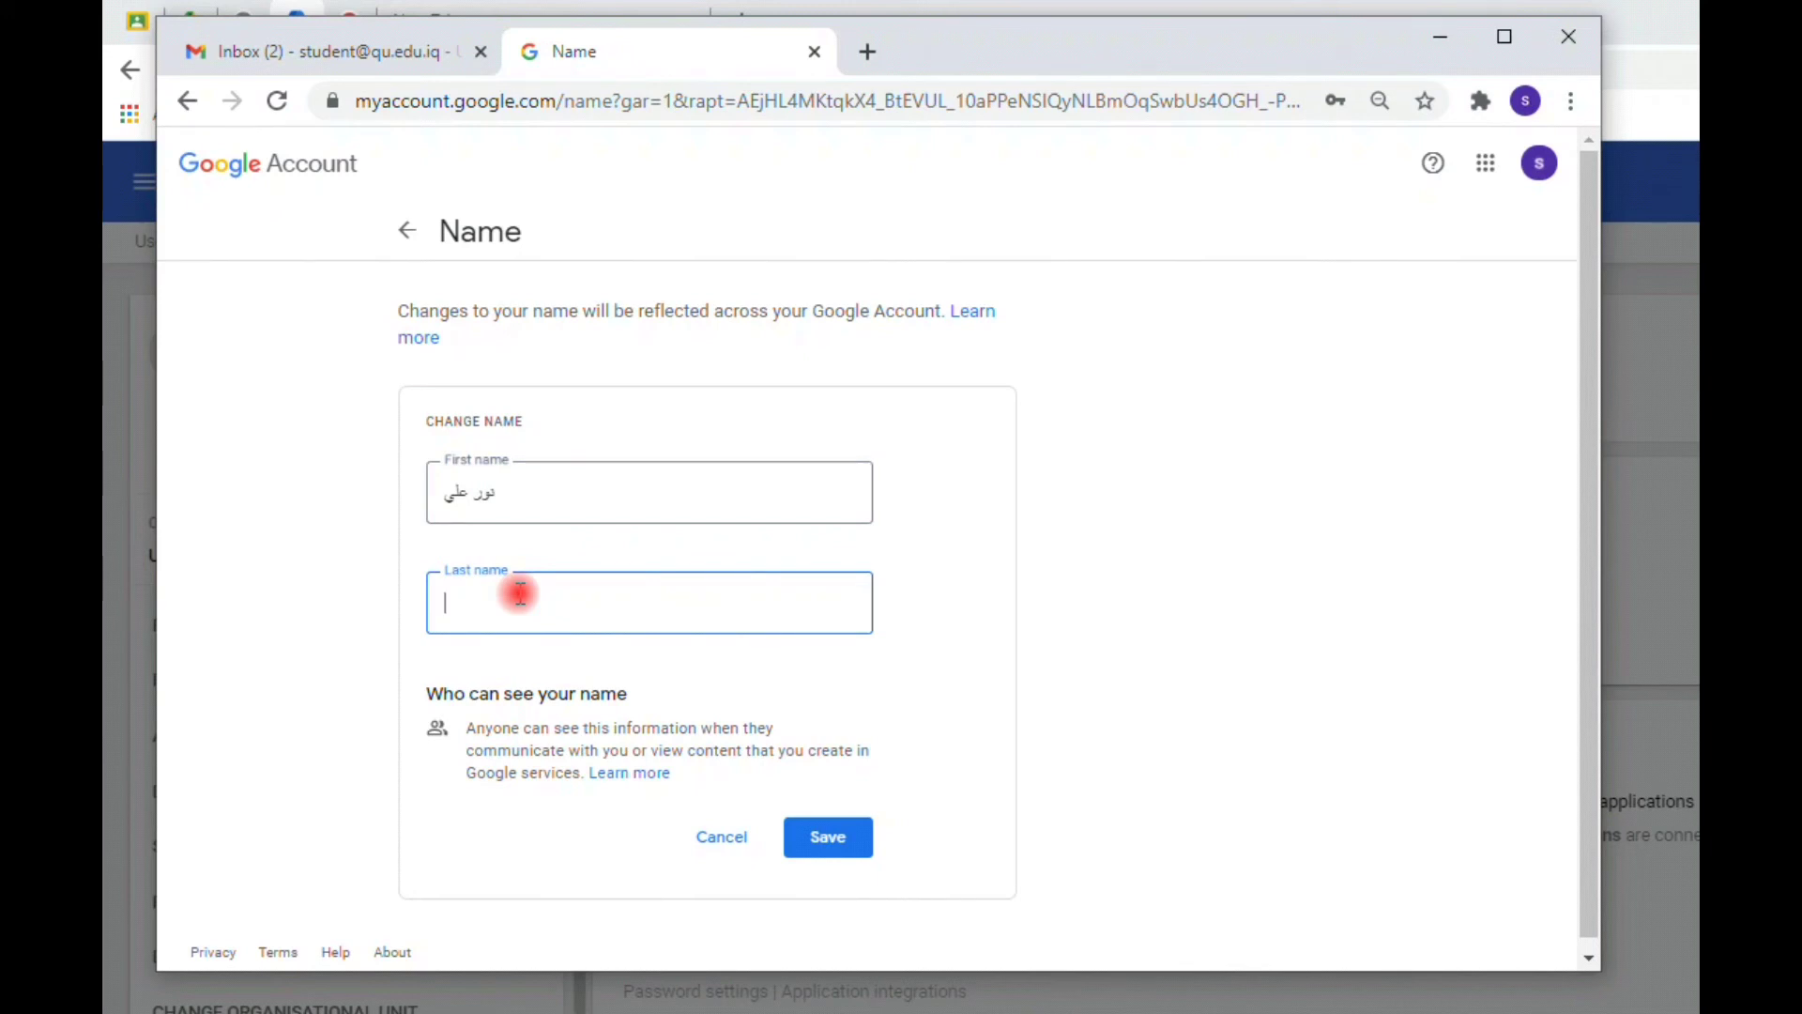
pyautogui.click(448, 491)
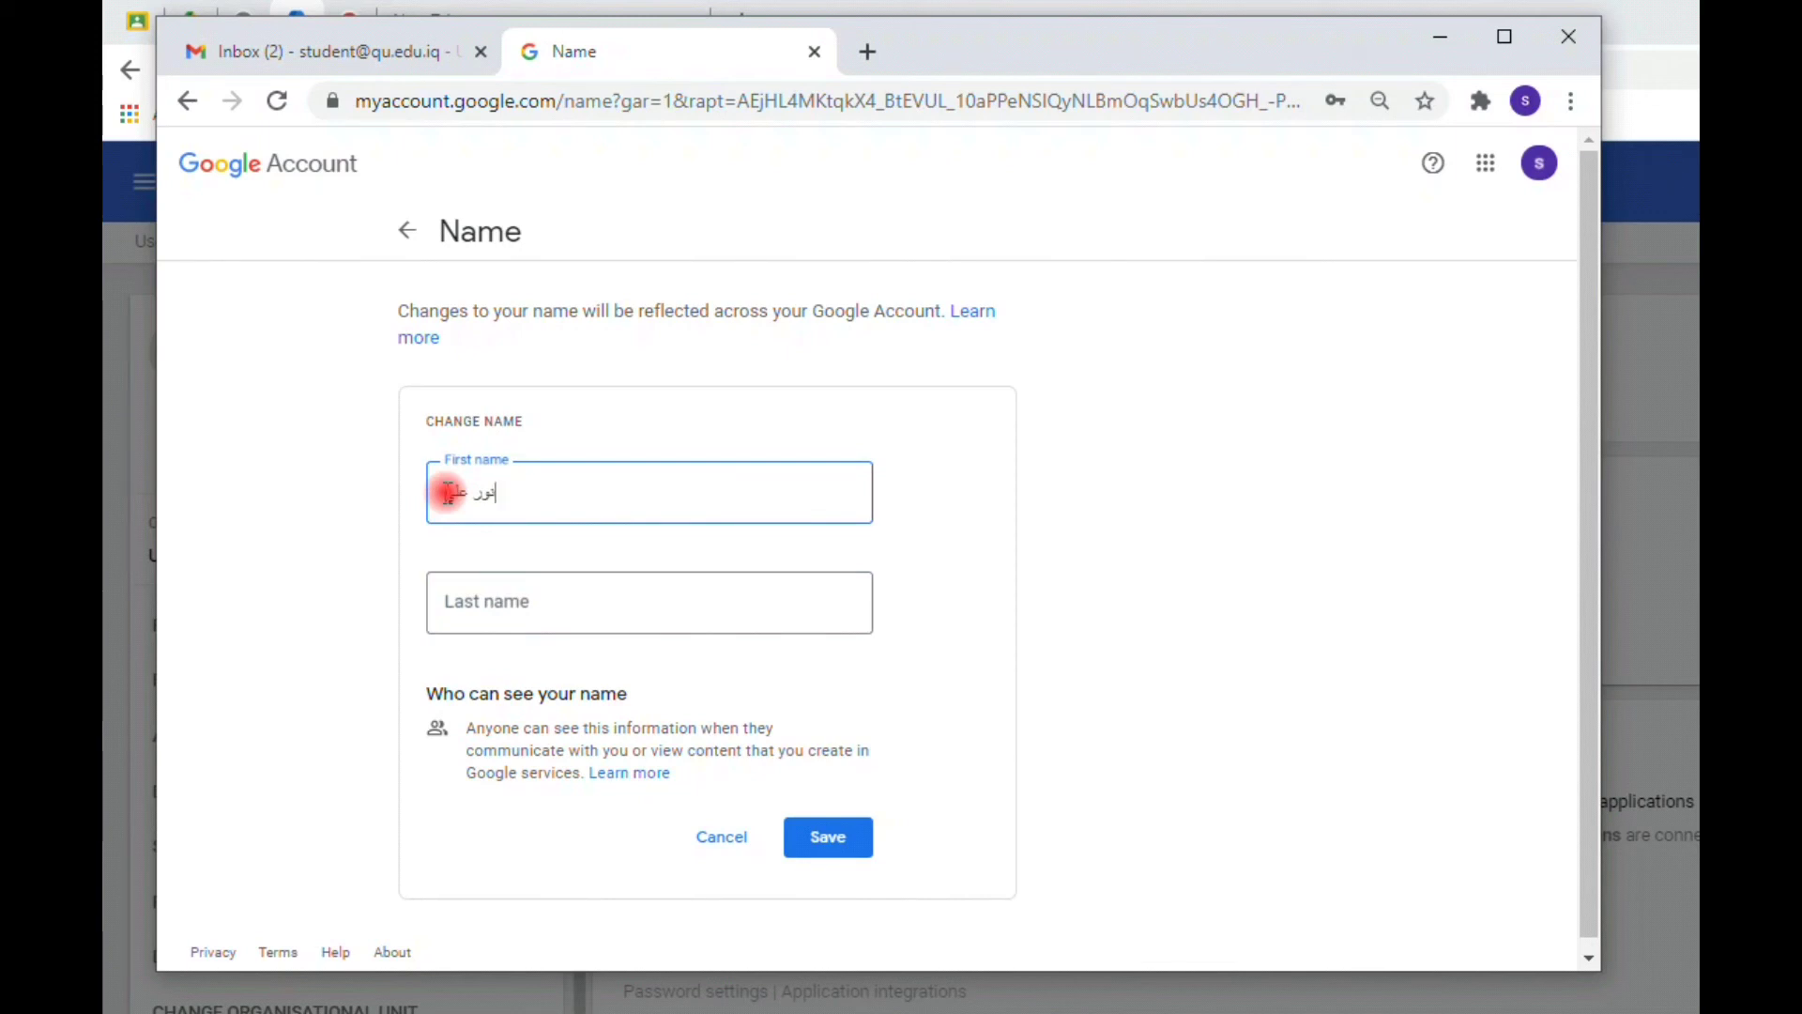
pyautogui.click(479, 599)
pyautogui.write('علي')
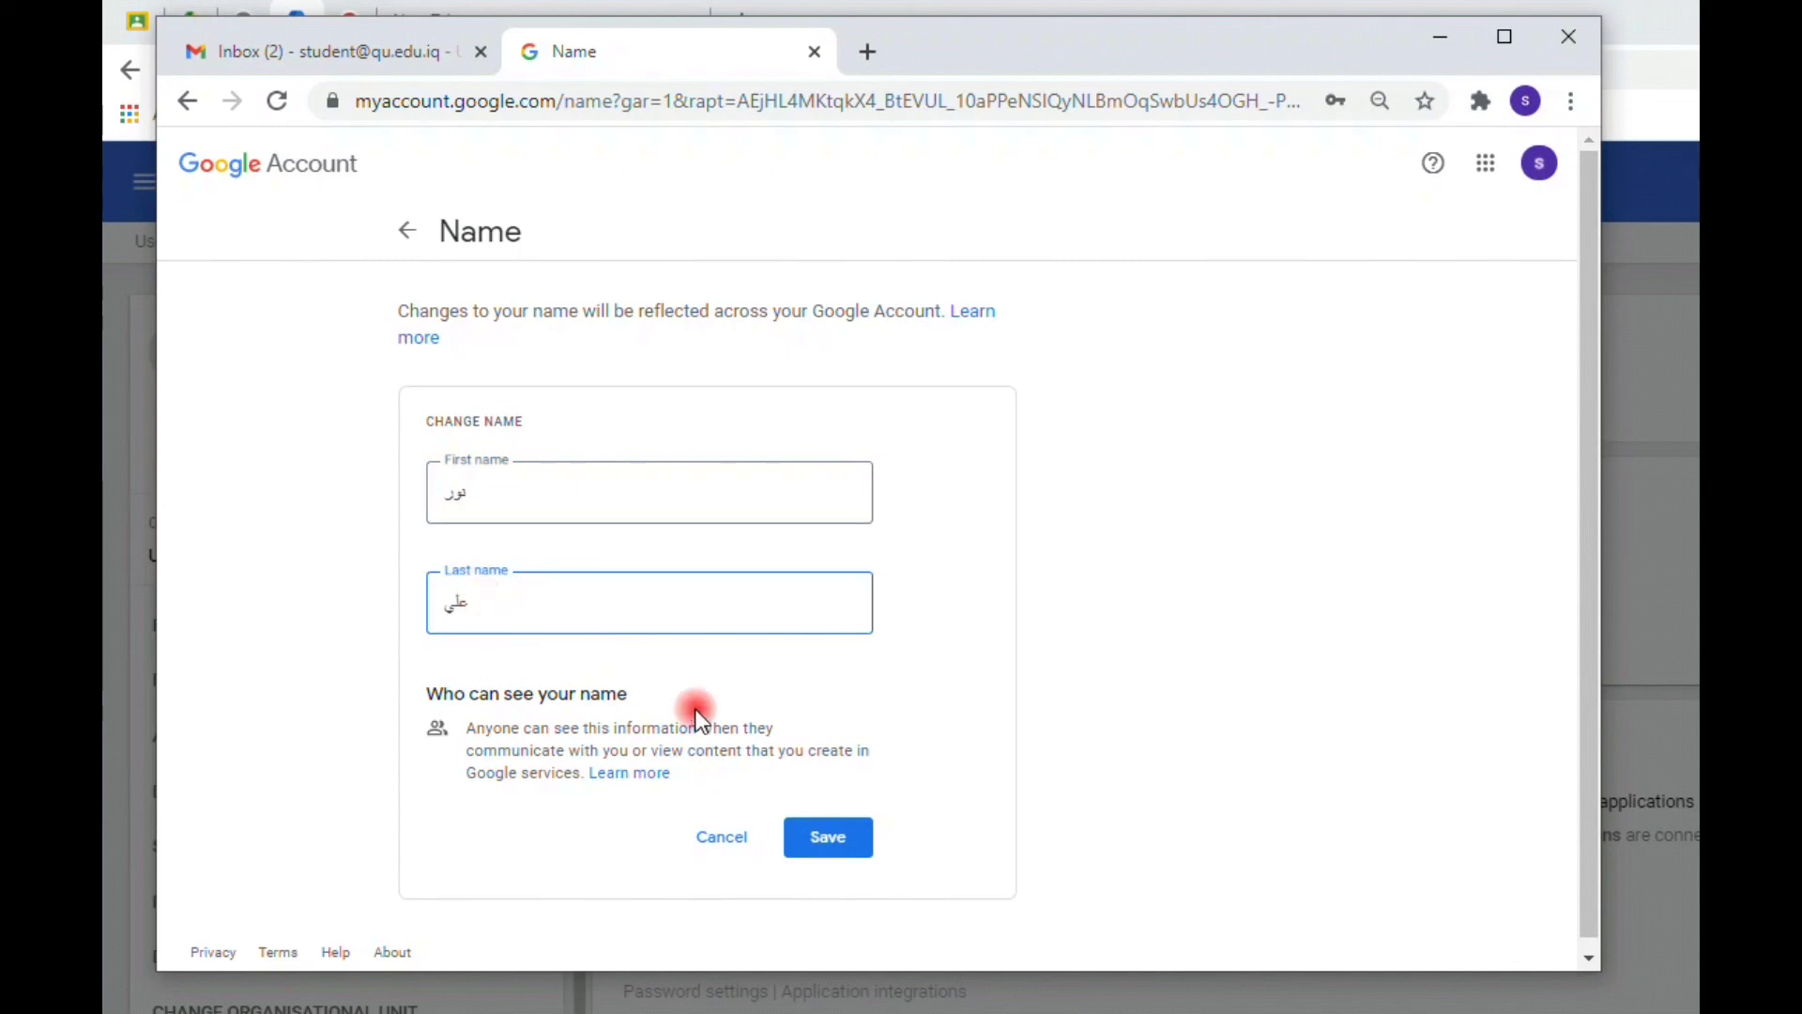
pyautogui.click(811, 836)
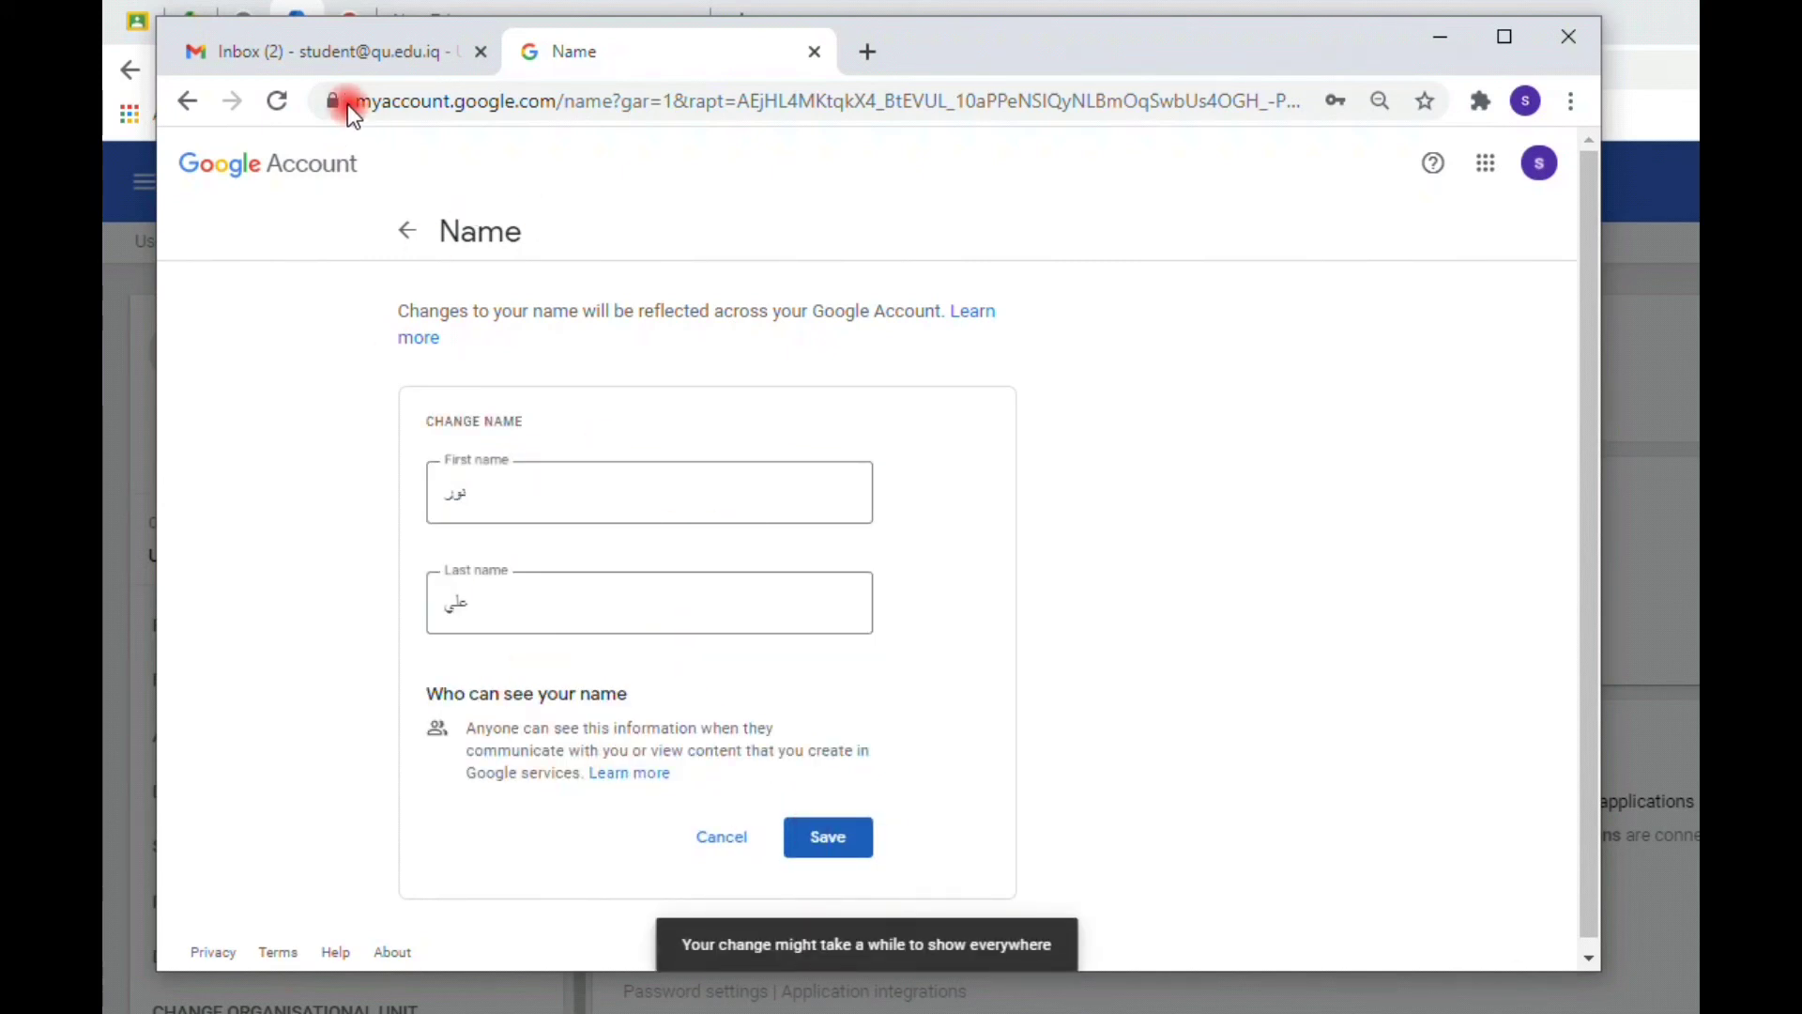
pyautogui.click(371, 63)
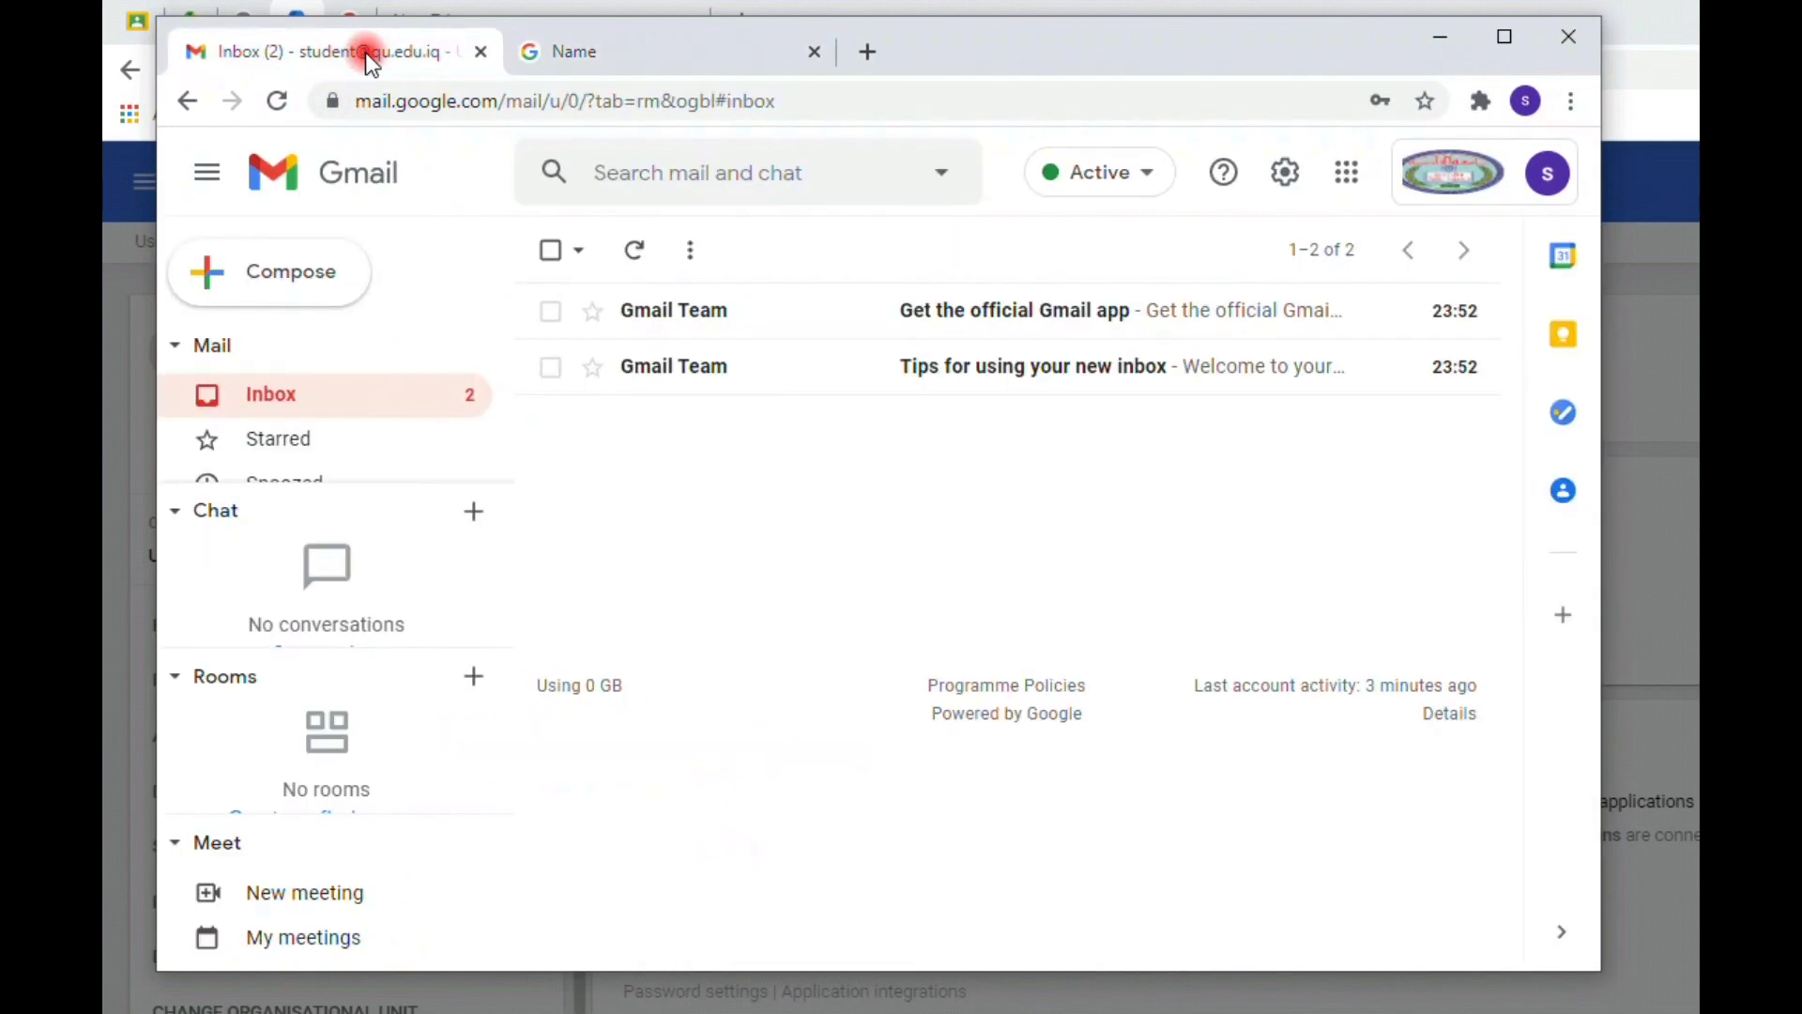
pyautogui.click(277, 101)
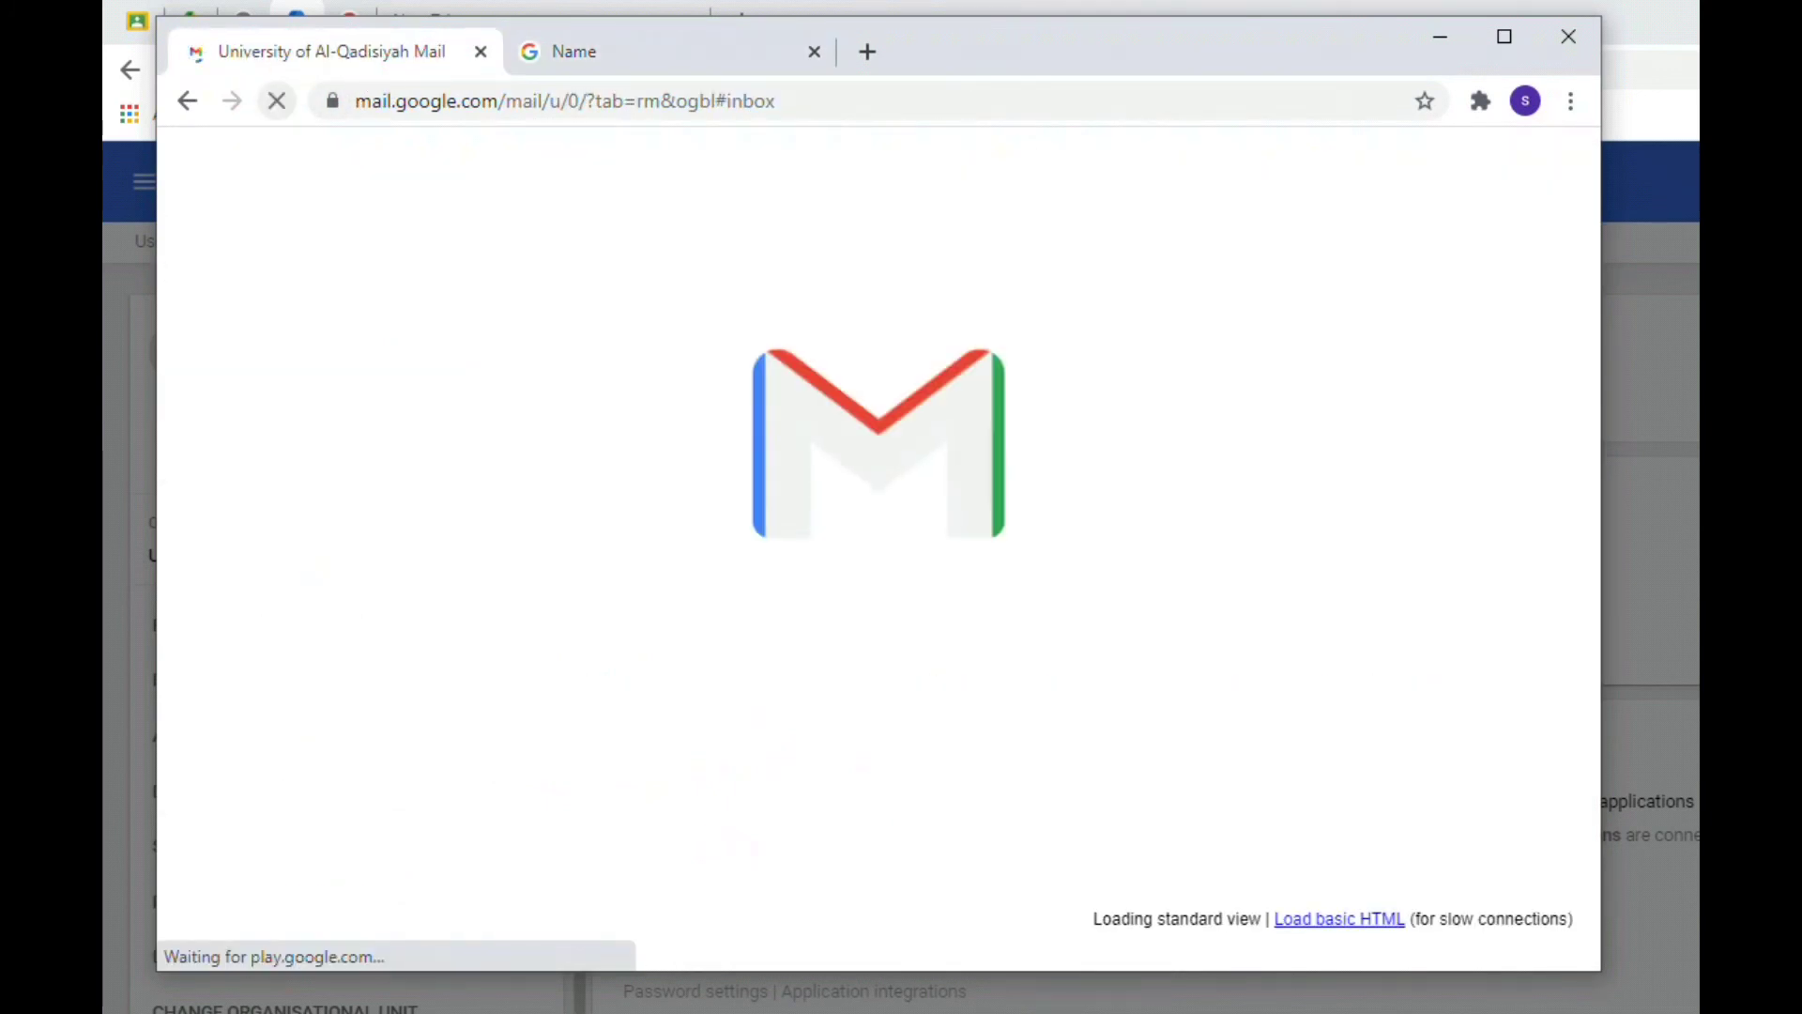
pyautogui.click(1061, 167)
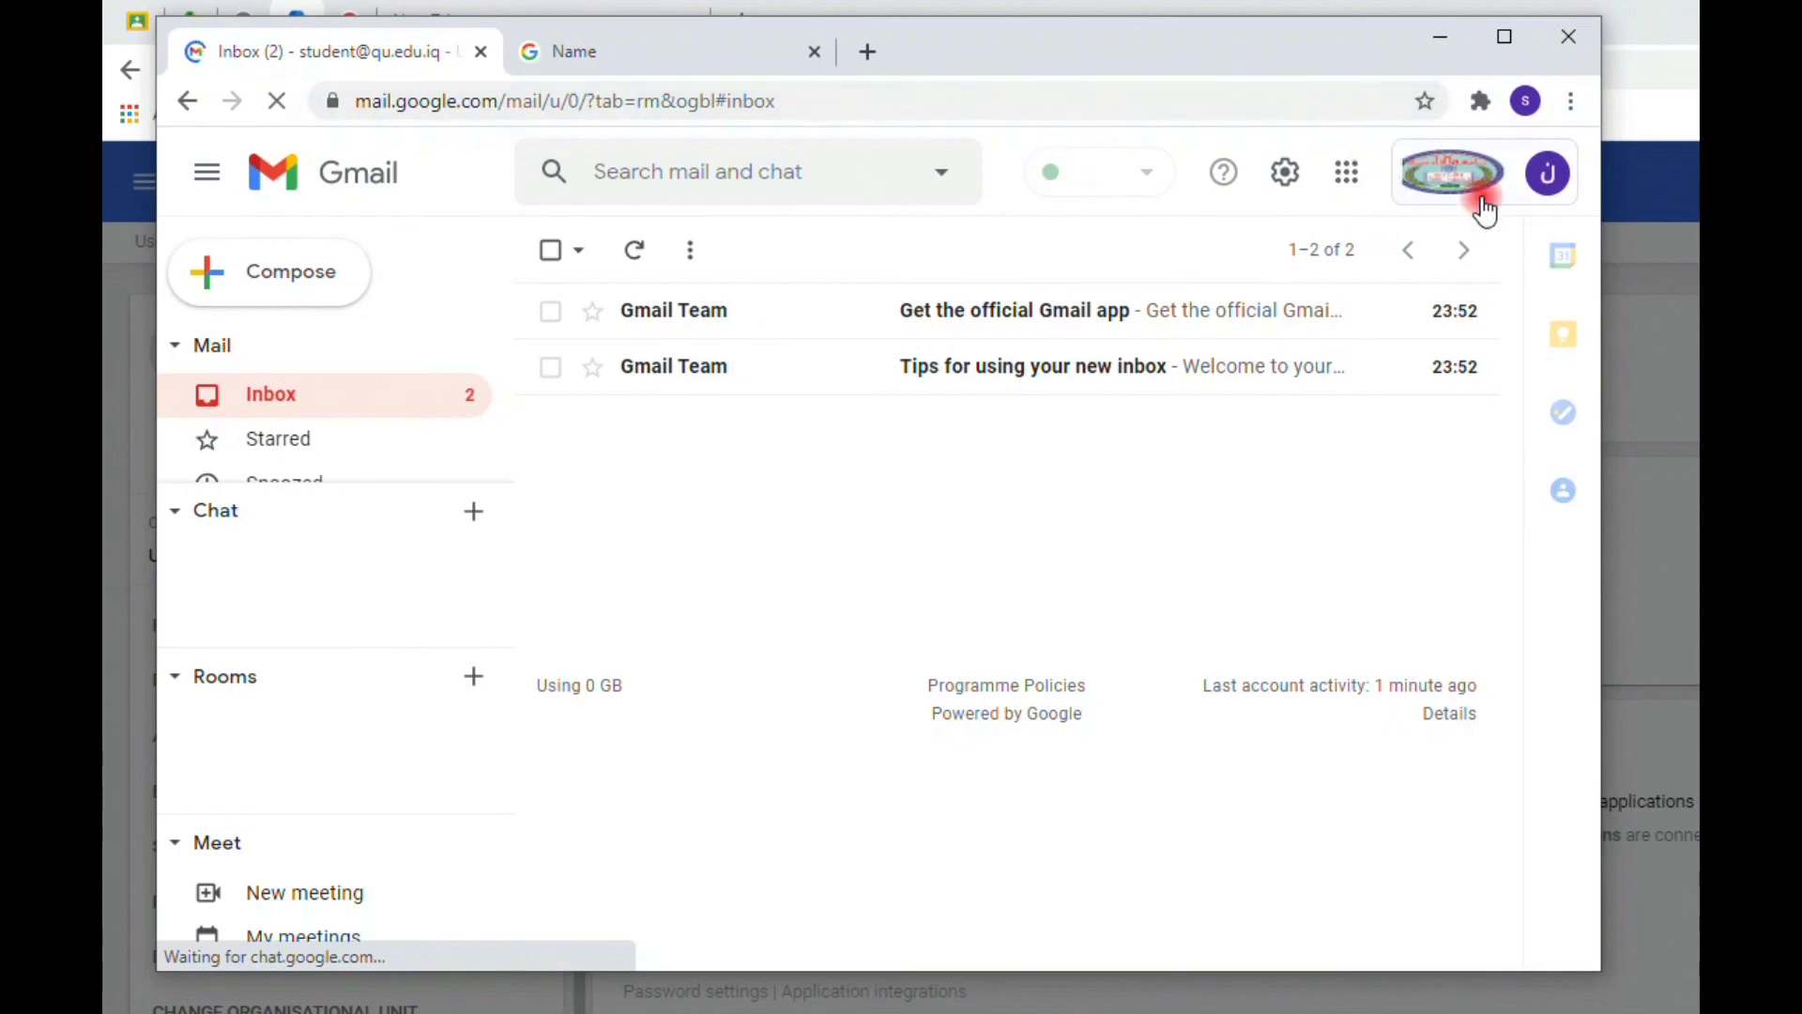
pyautogui.click(1514, 186)
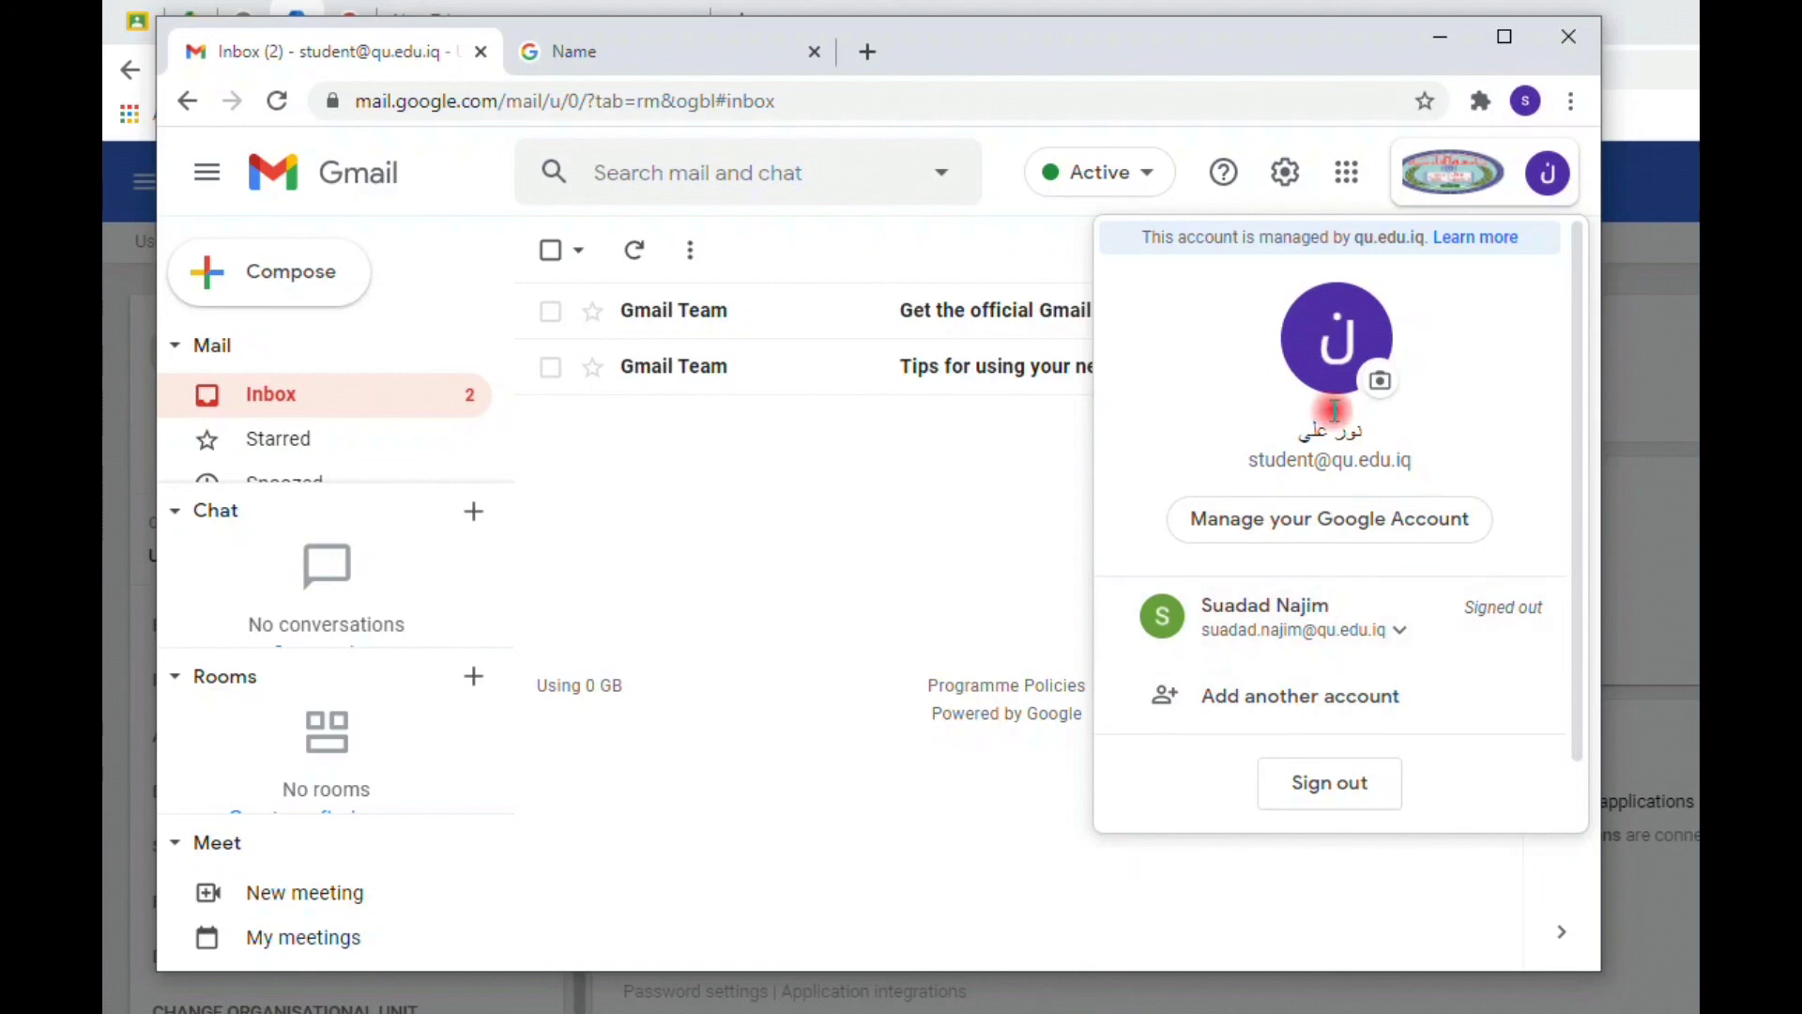
pyautogui.click(1375, 383)
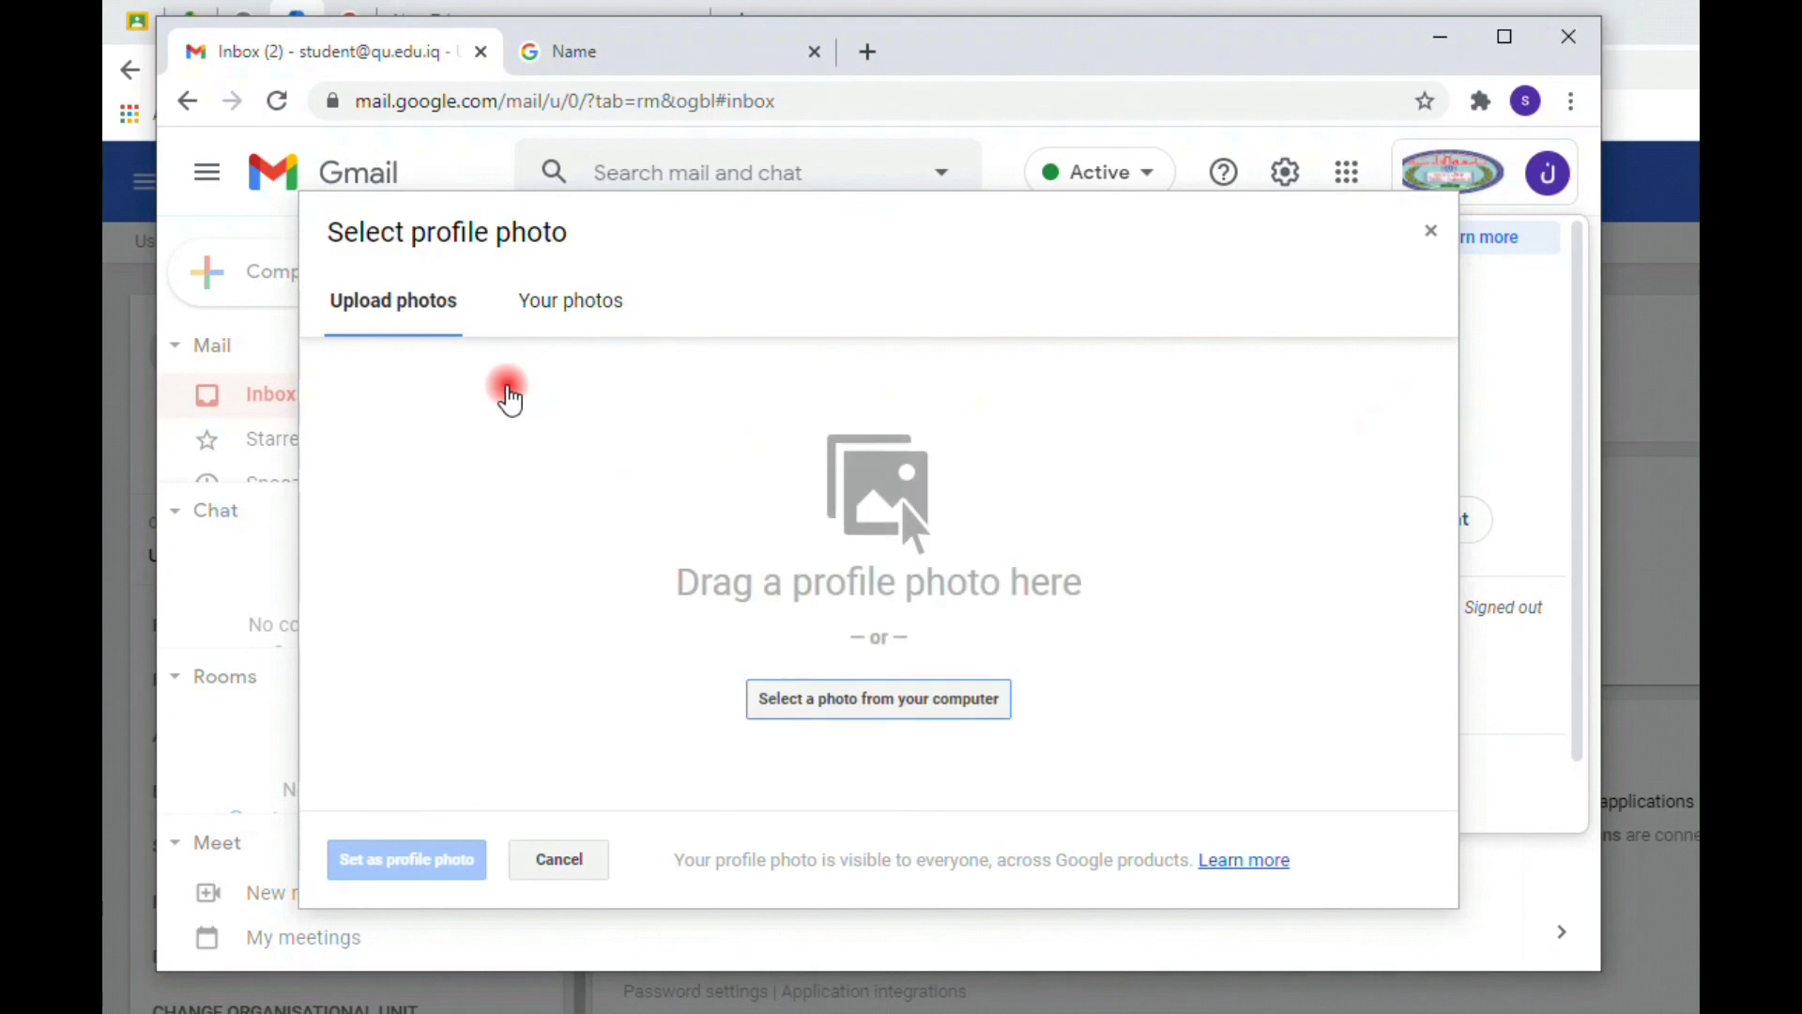
# - Upload the university logo 1.png from the Desktop and set it as the profile photo
pyautogui.click(826, 709)
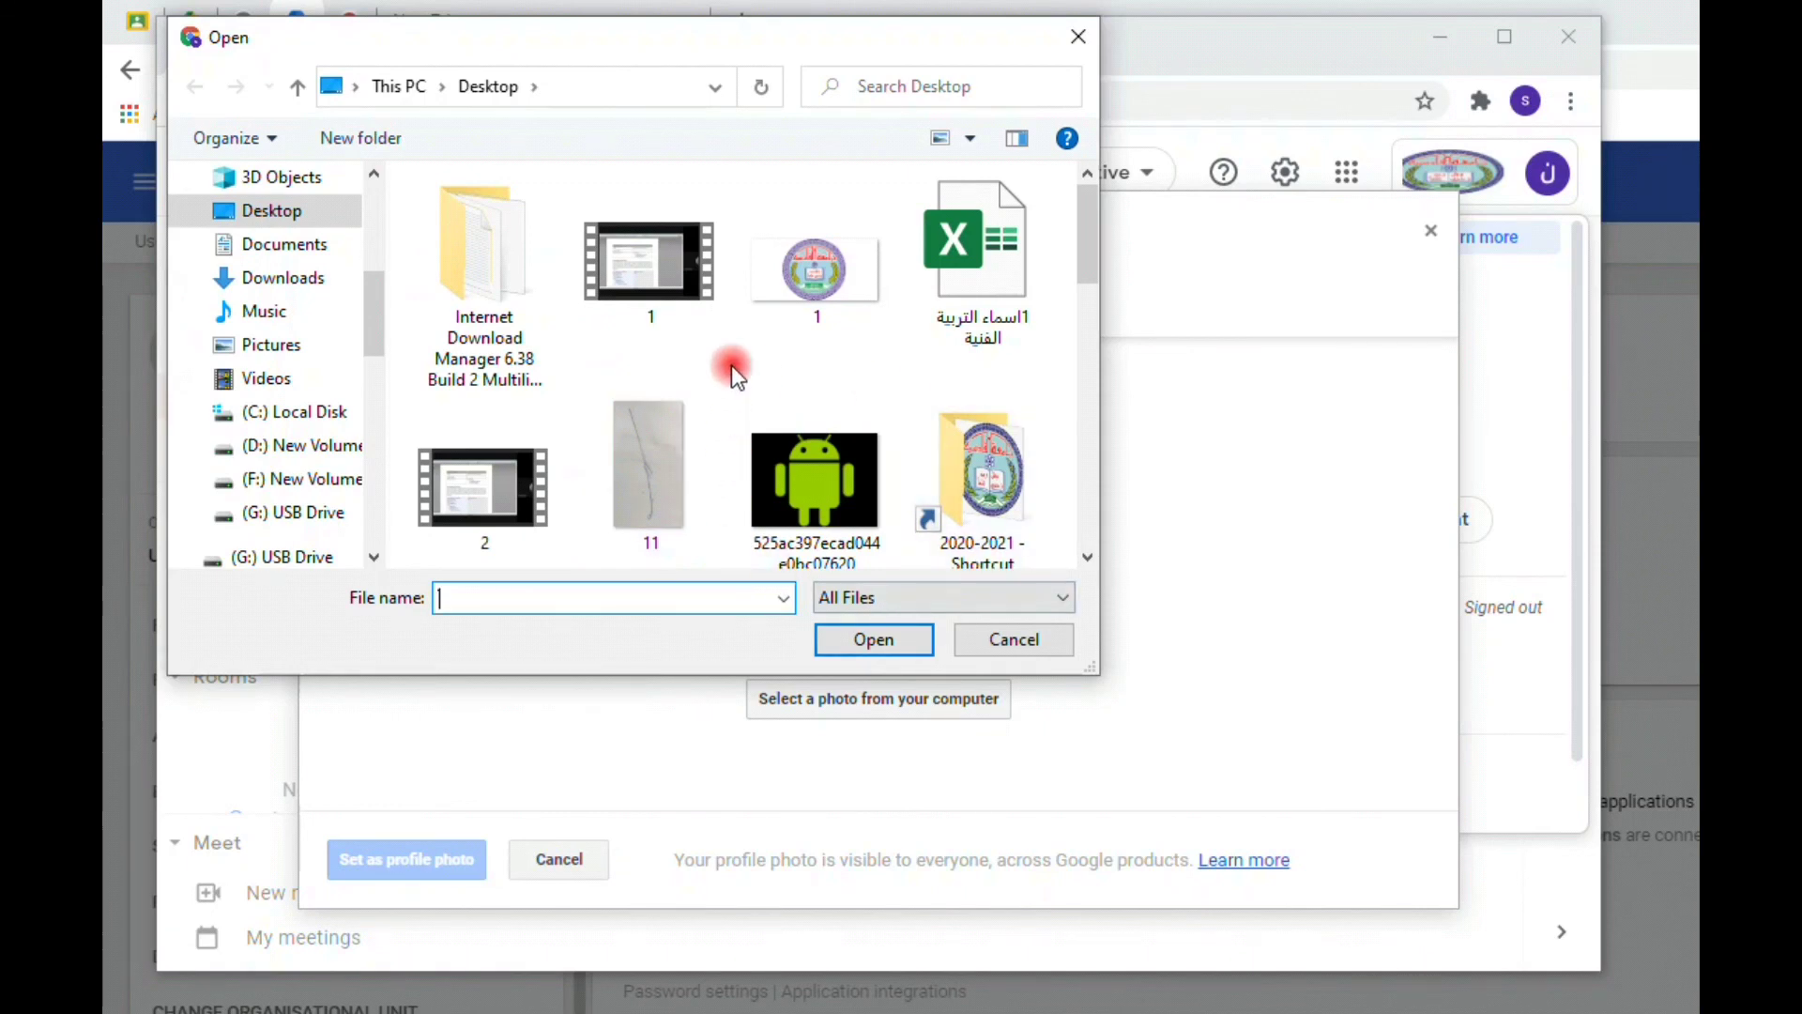
pyautogui.click(807, 285)
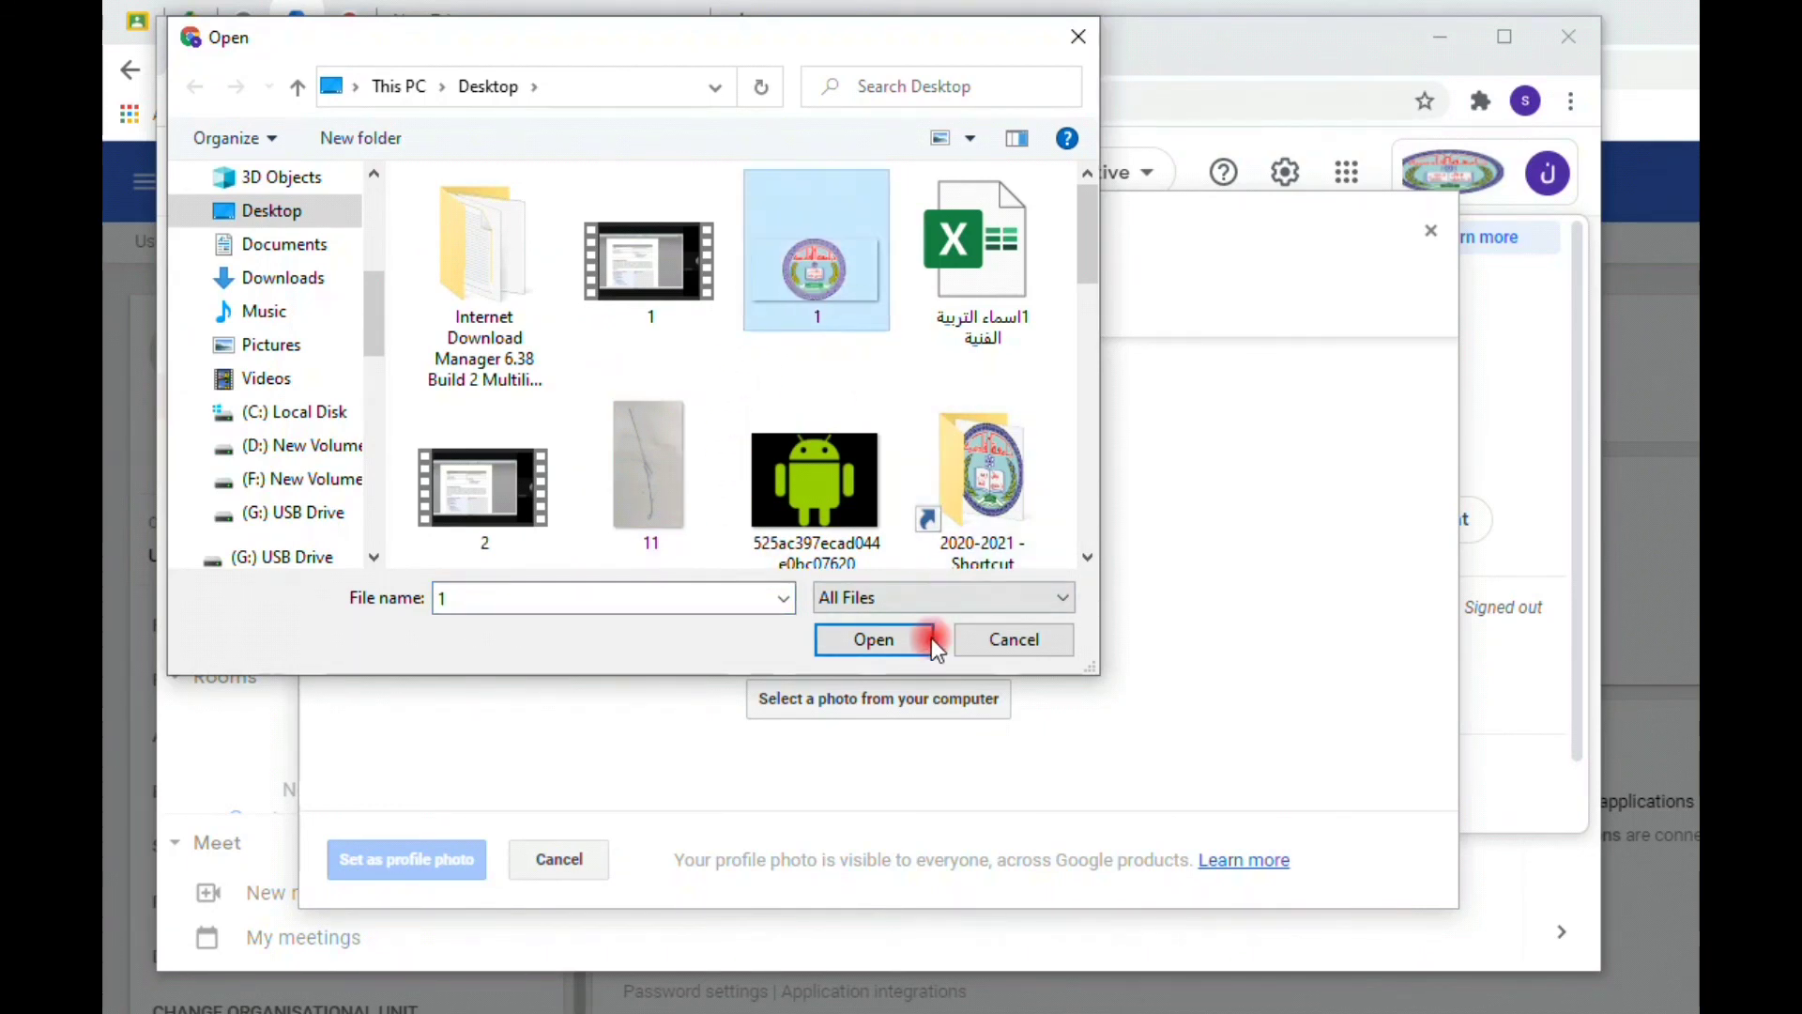
pyautogui.click(890, 640)
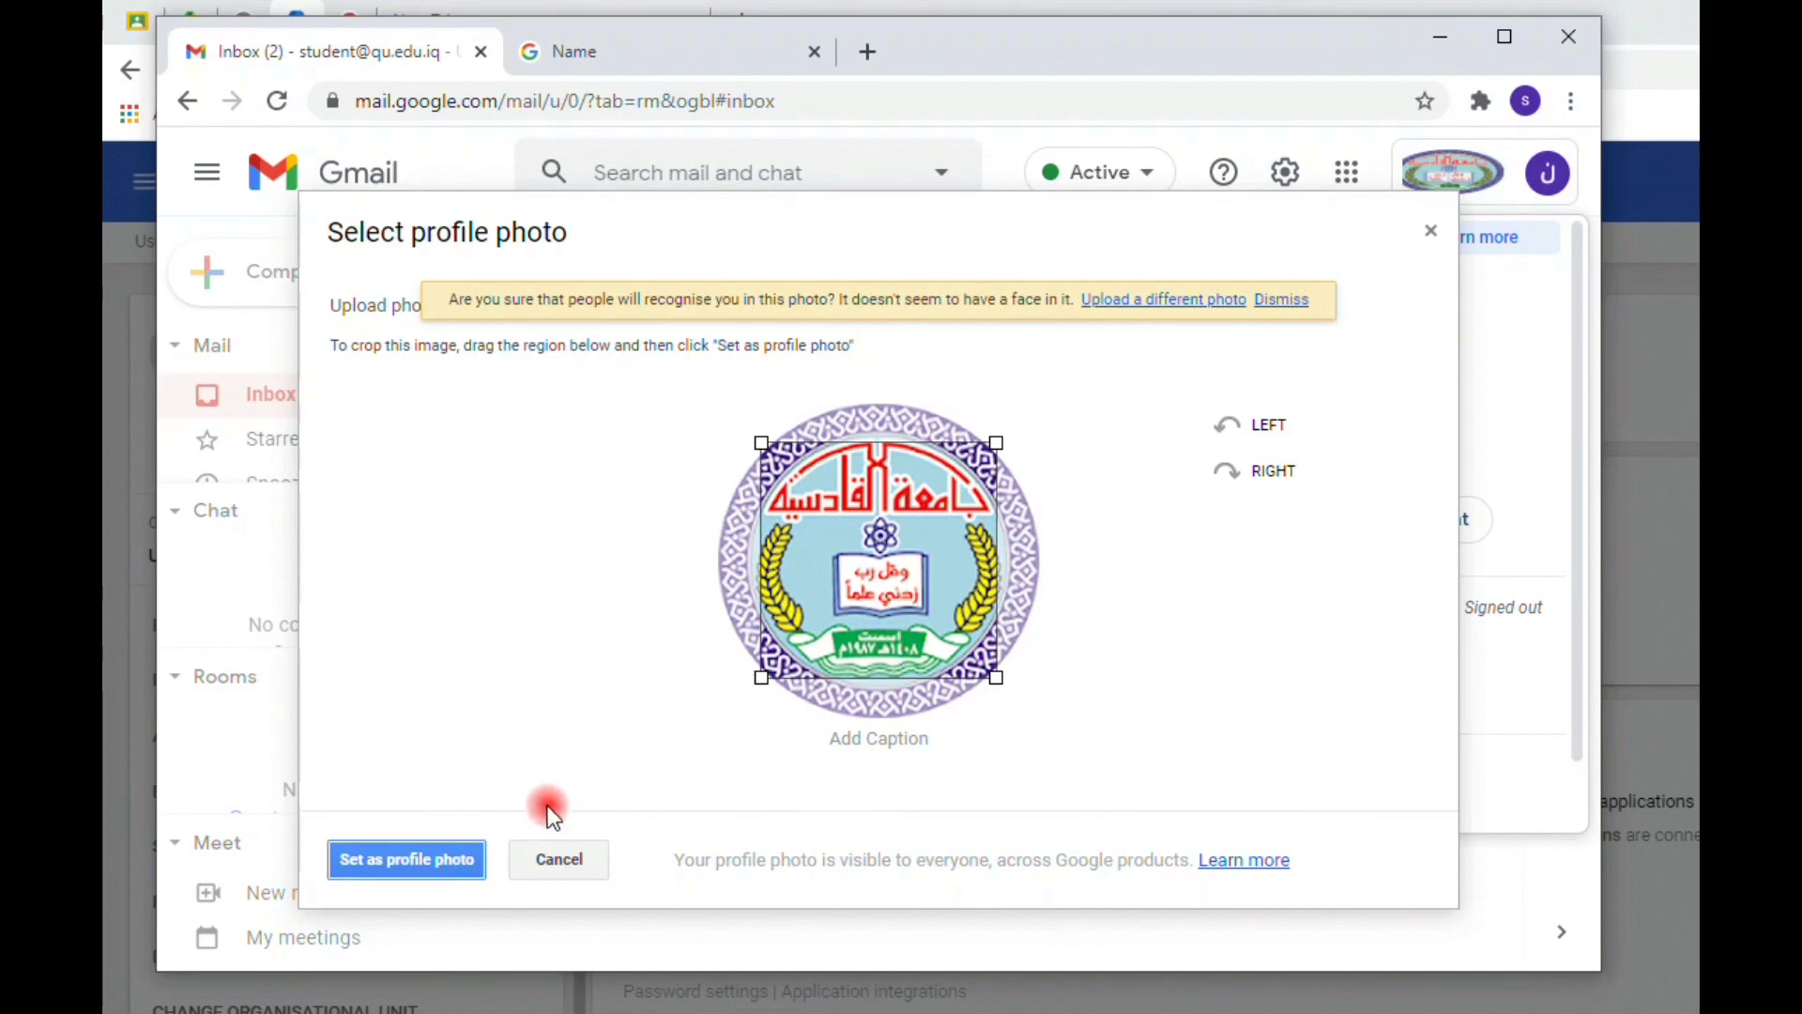
pyautogui.click(458, 856)
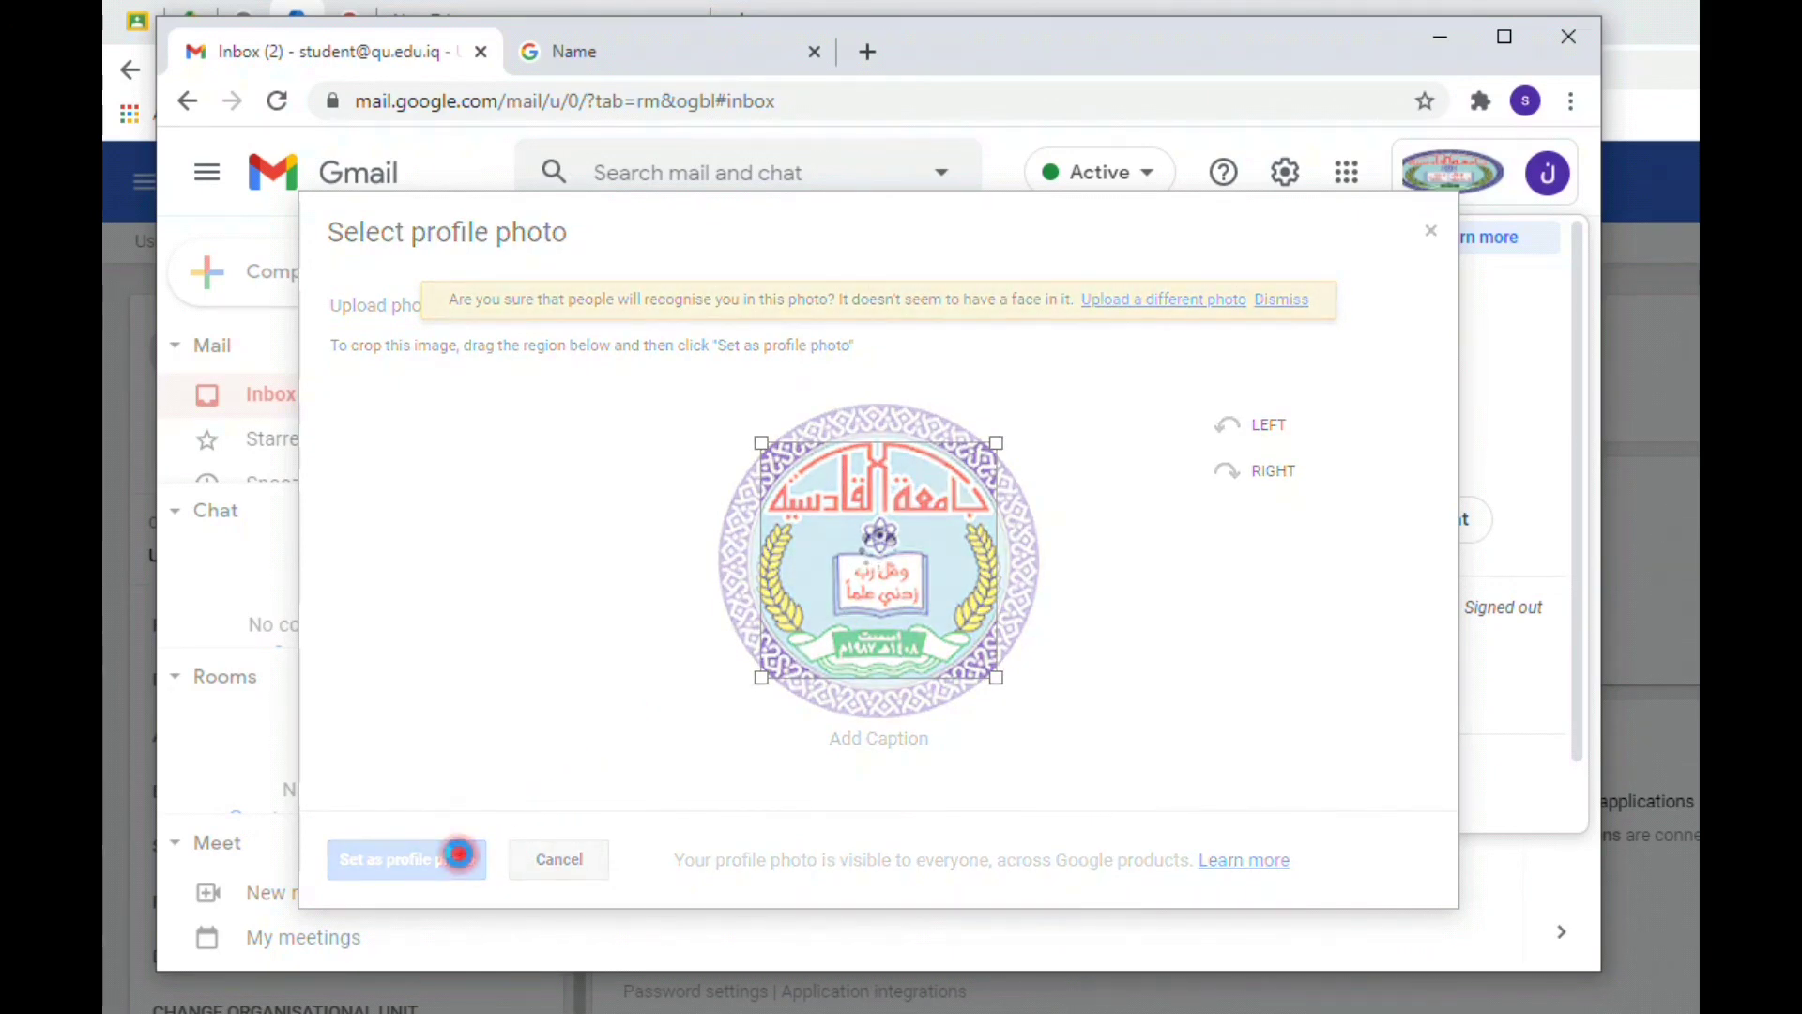